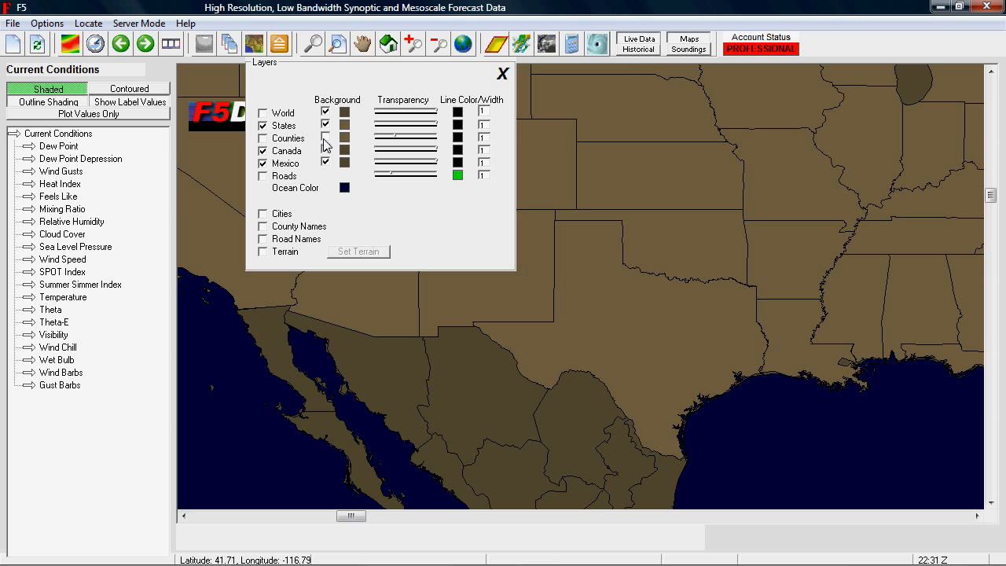
Close the layer settings and widen the map to world scale, centred on the Atlantic with Europe and Africa in view.
{"action": "left_click", "coordinate": [502, 75]}
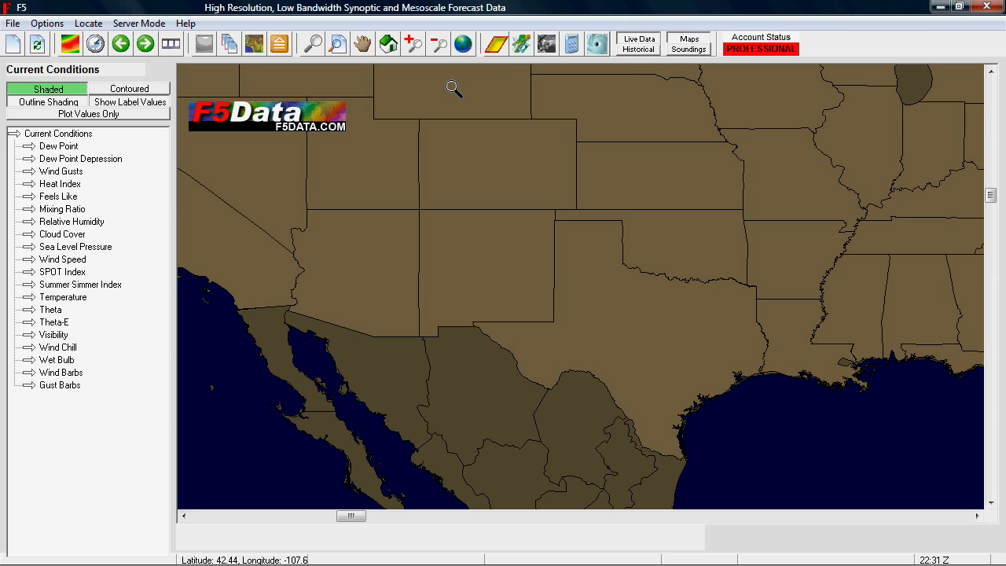
{"action": "left_click", "coordinate": [464, 44]}
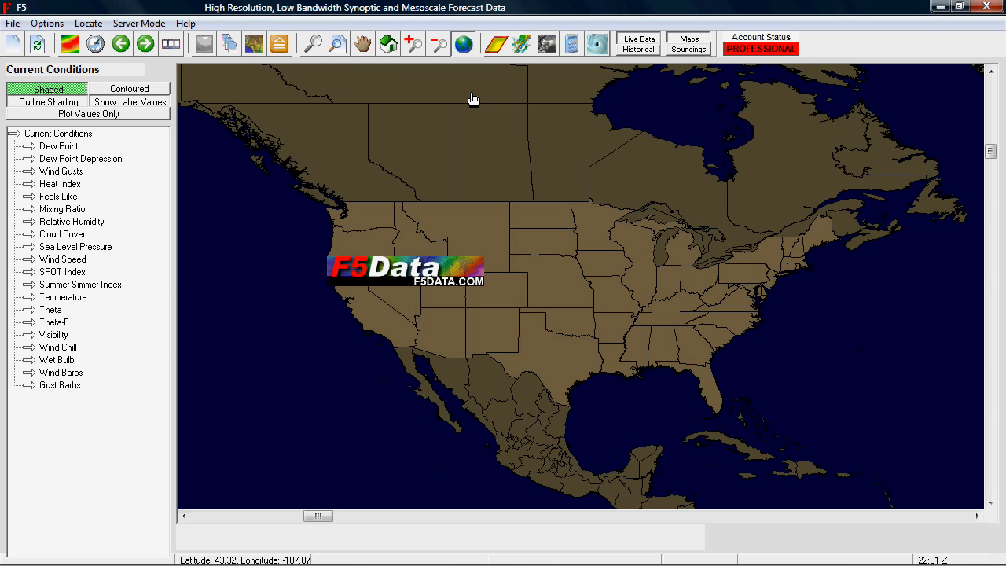
{"action": "left_click", "coordinate": [441, 46]}
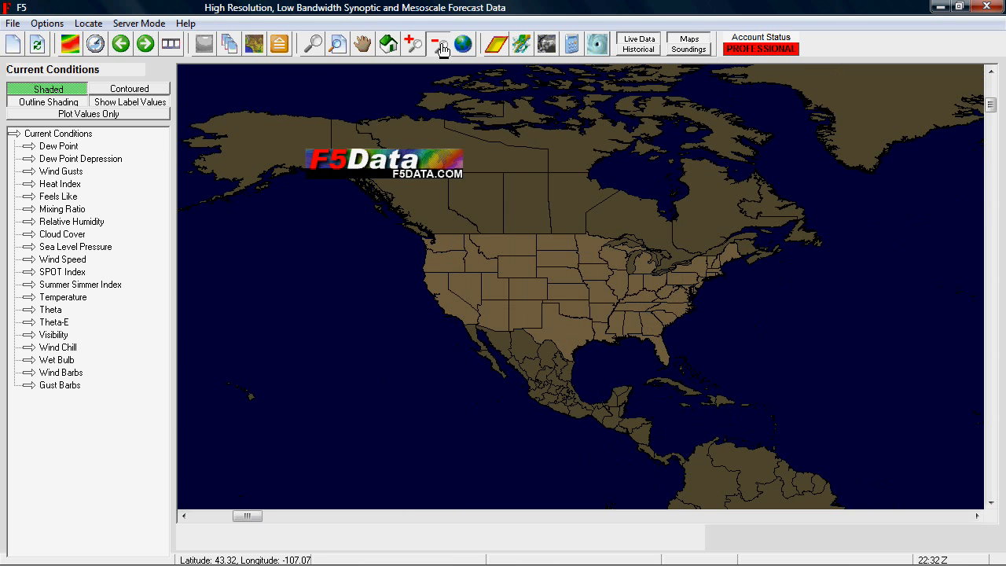
{"action": "left_click", "coordinate": [441, 48]}
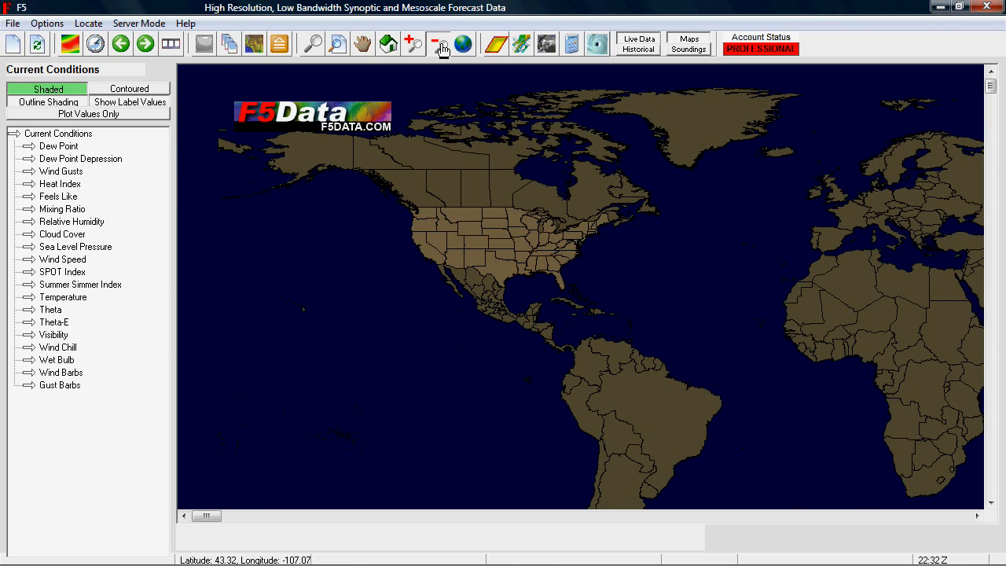
{"action": "left_click", "coordinate": [364, 44]}
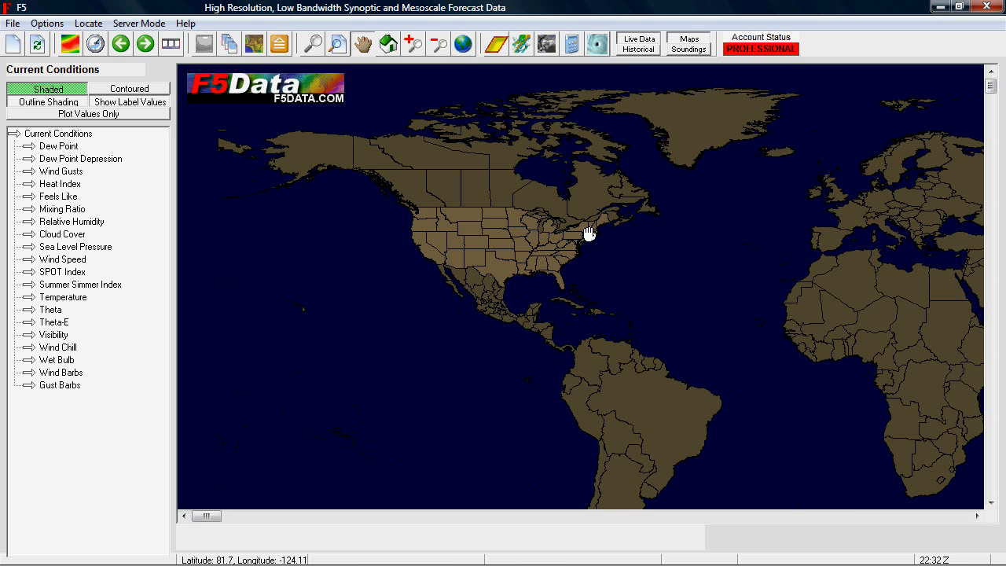
{"action": "left_click_drag", "start_coordinate": [655, 304], "coordinate": [541, 315]}
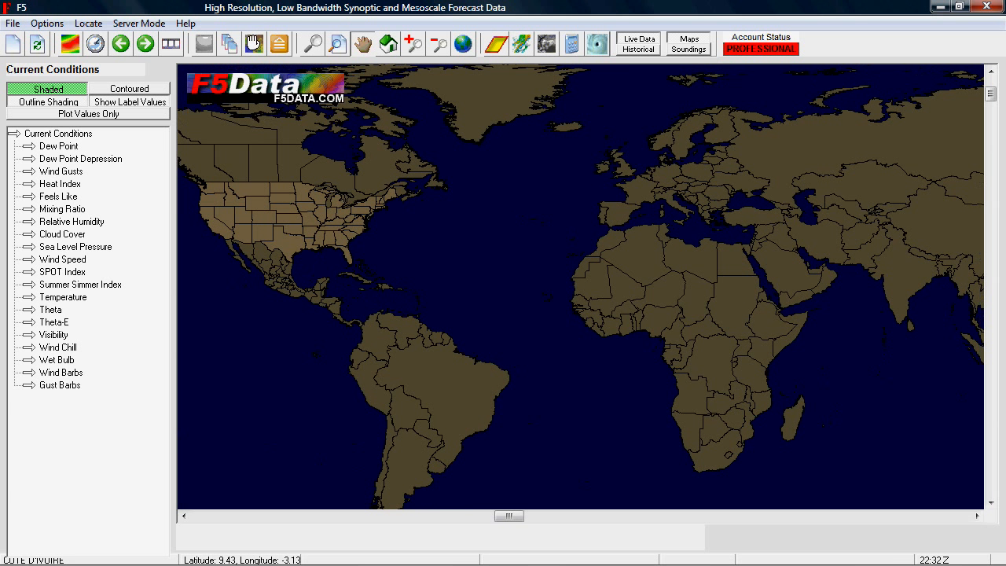
Enable the World map layer and set its background color to yellow.
{"action": "left_click", "coordinate": [254, 45]}
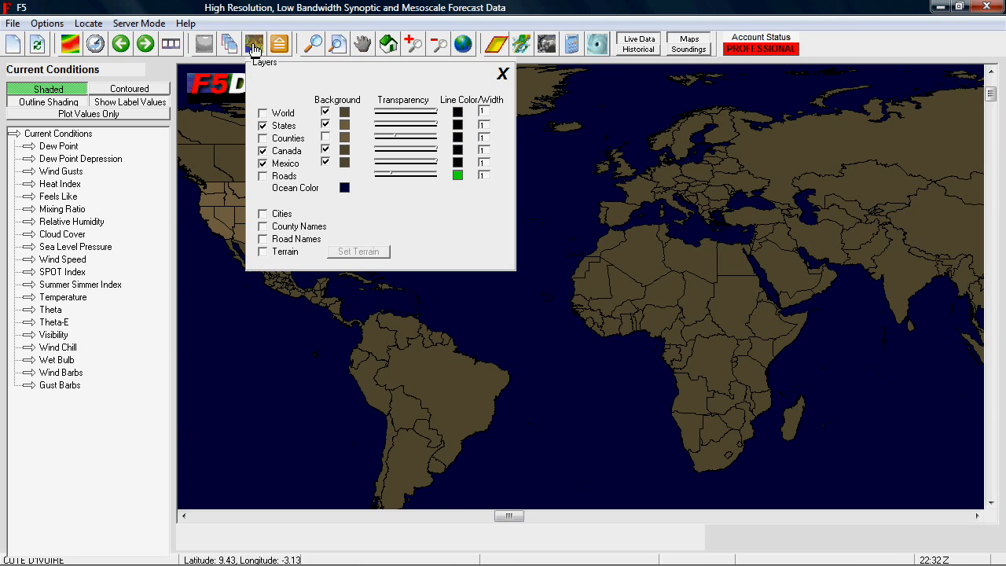
{"action": "left_click", "coordinate": [324, 114]}
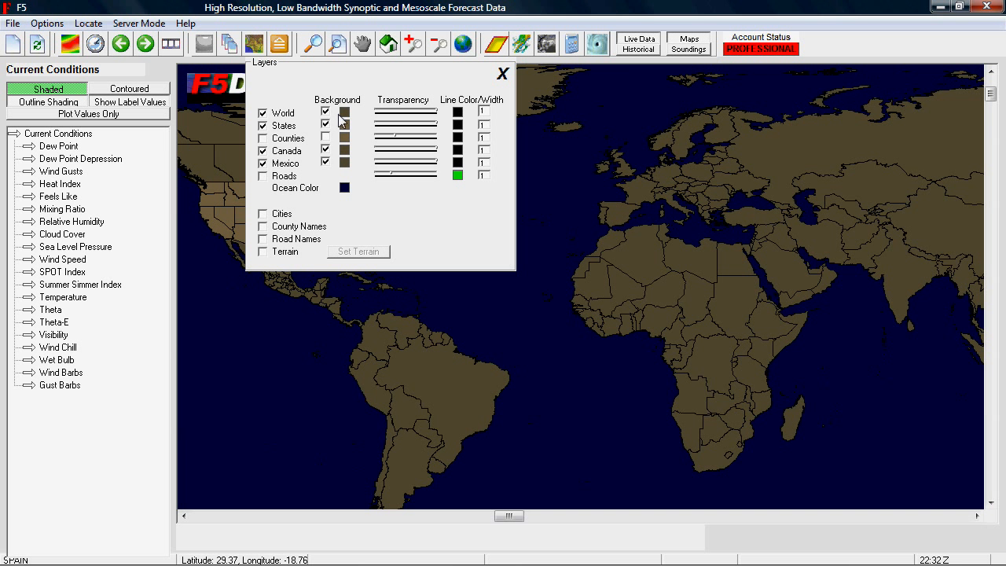
{"action": "left_click", "coordinate": [345, 114]}
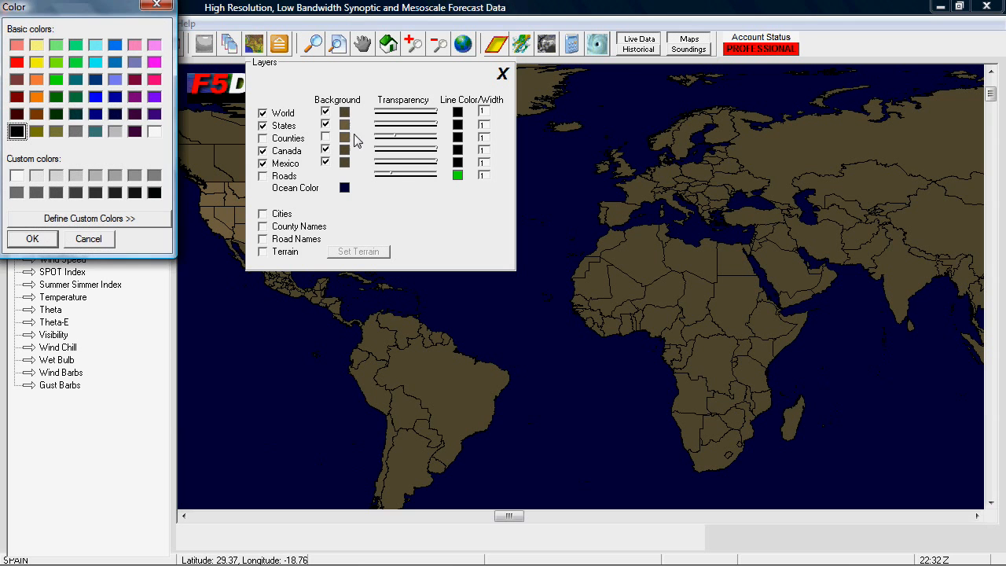
{"action": "left_click_drag", "start_coordinate": [103, 11], "coordinate": [675, 130]}
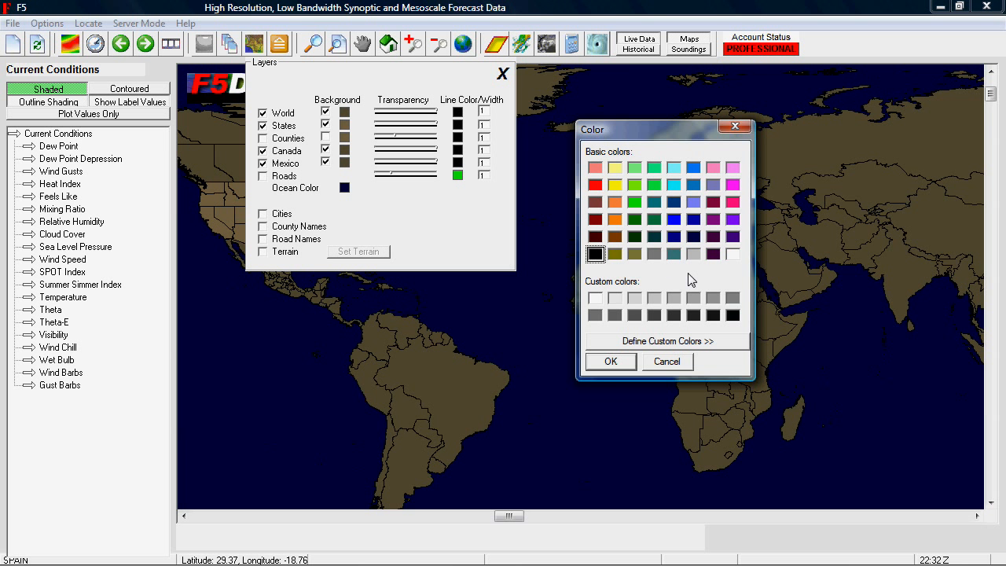
{"action": "left_click_drag", "start_coordinate": [650, 128], "coordinate": [618, 136]}
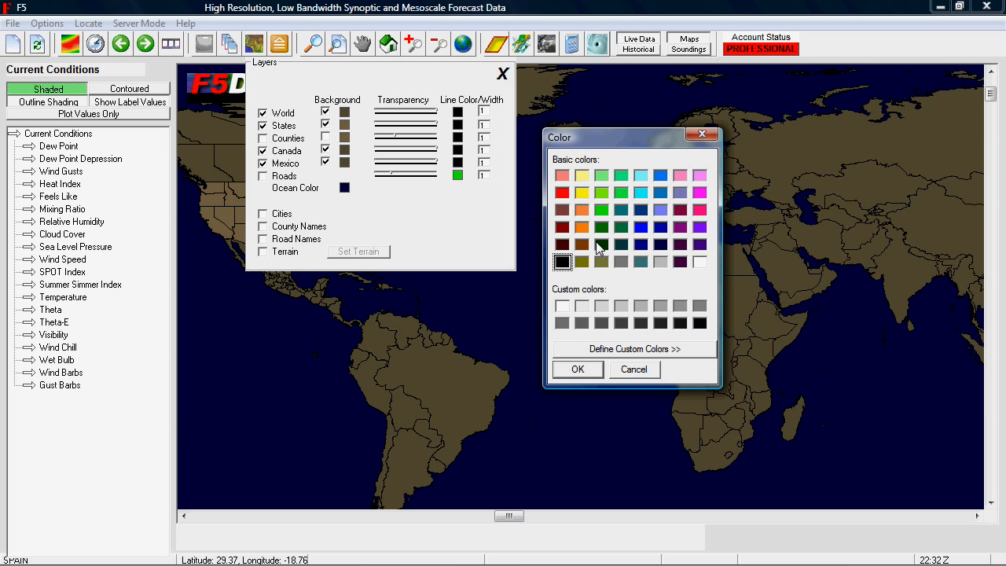
{"action": "left_click", "coordinate": [582, 193]}
{"action": "left_click", "coordinate": [582, 369]}
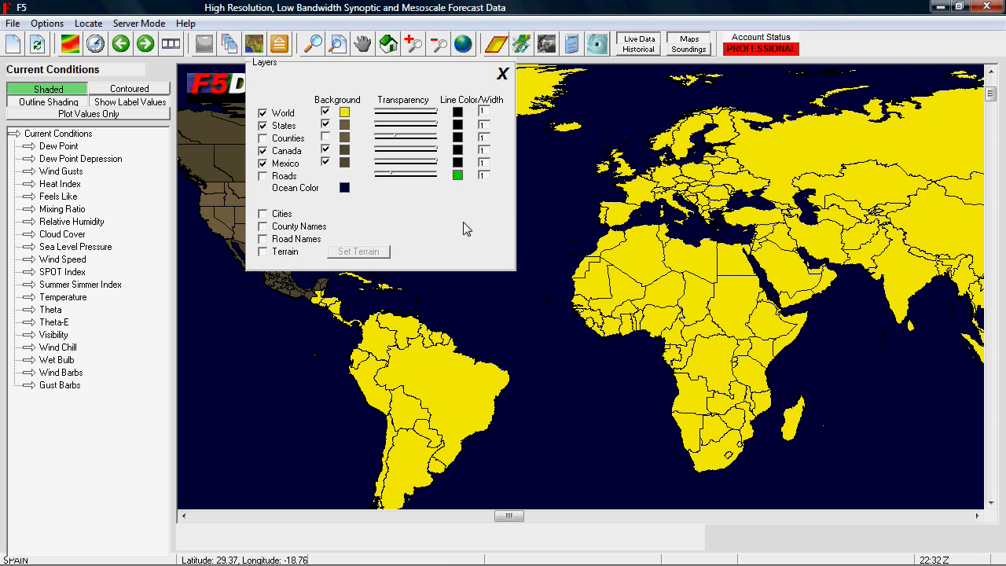
Change the World layer's background color to orange.
{"action": "left_click", "coordinate": [346, 114]}
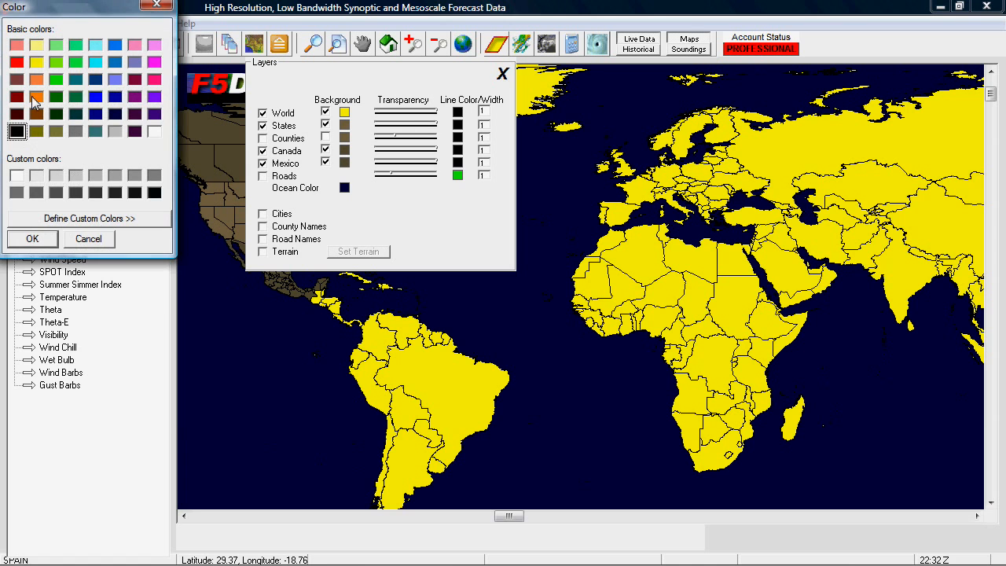
{"action": "left_click_drag", "start_coordinate": [70, 10], "coordinate": [85, 55]}
{"action": "left_click", "coordinate": [52, 142]}
{"action": "left_click", "coordinate": [48, 285]}
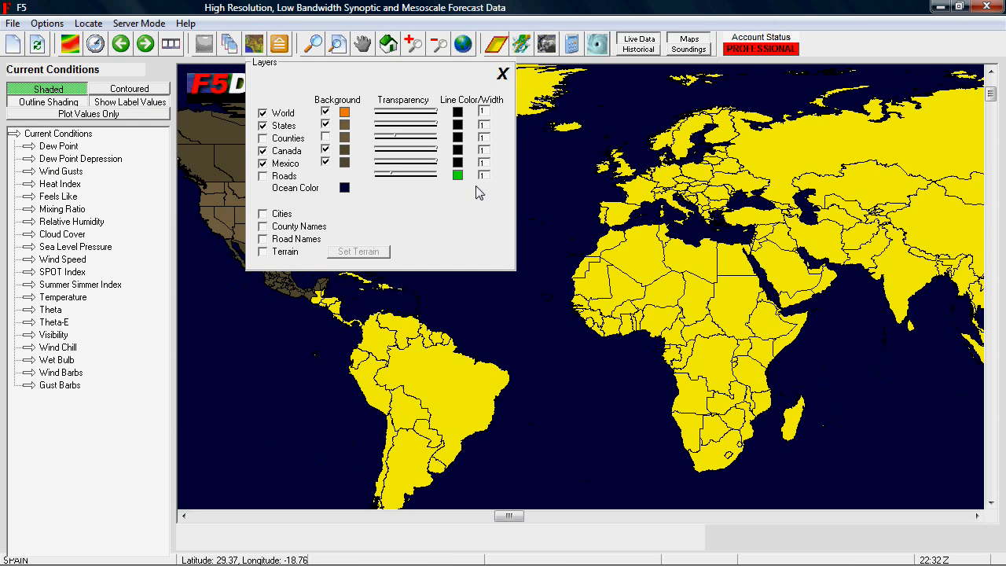
Turn off the World layer and its background, and return the map to the North America view.
{"action": "left_click", "coordinate": [325, 112]}
{"action": "left_click", "coordinate": [263, 114]}
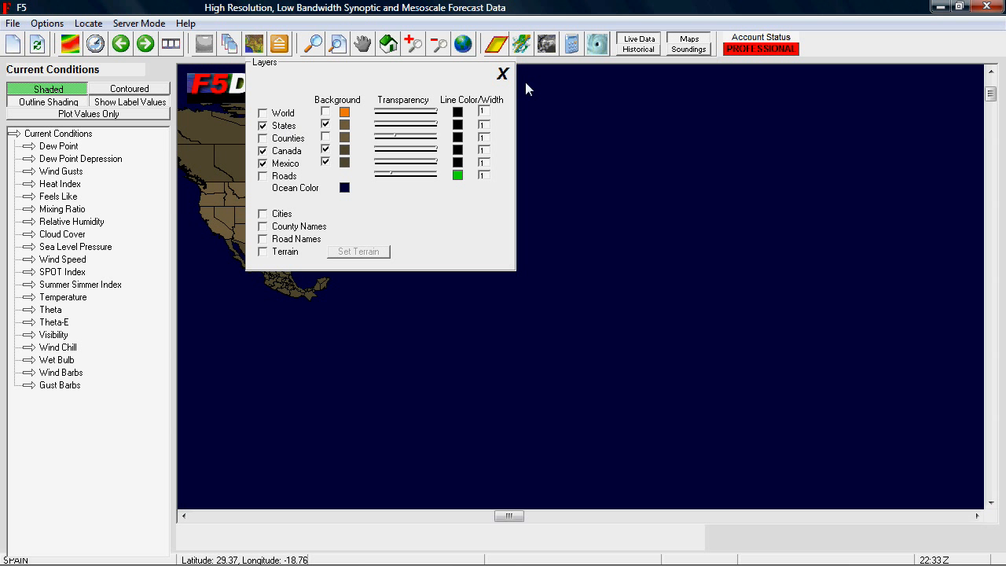
{"action": "left_click", "coordinate": [503, 74]}
{"action": "left_click", "coordinate": [460, 44]}
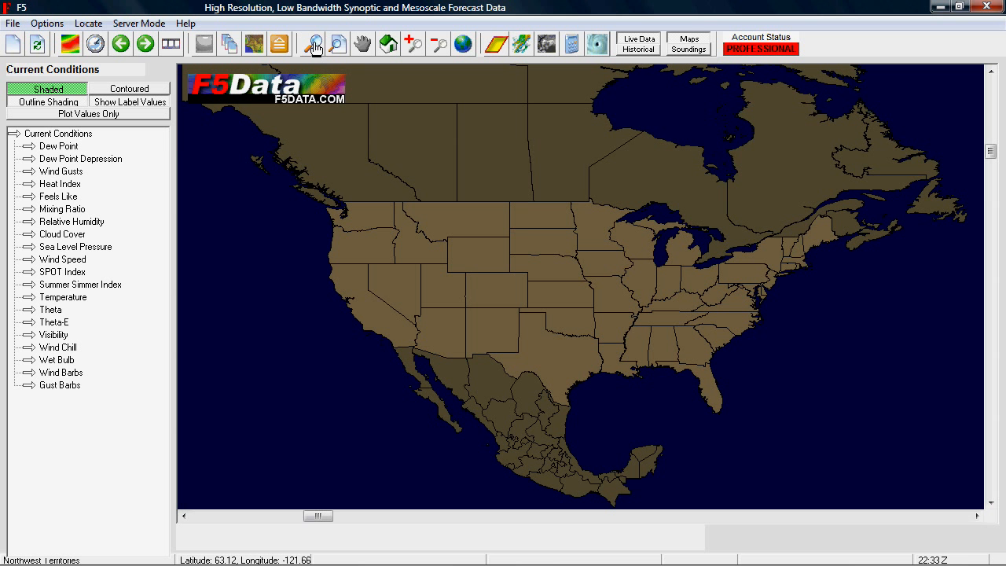
Hide the States layer in the layer settings and show it again.
{"action": "left_click", "coordinate": [254, 45]}
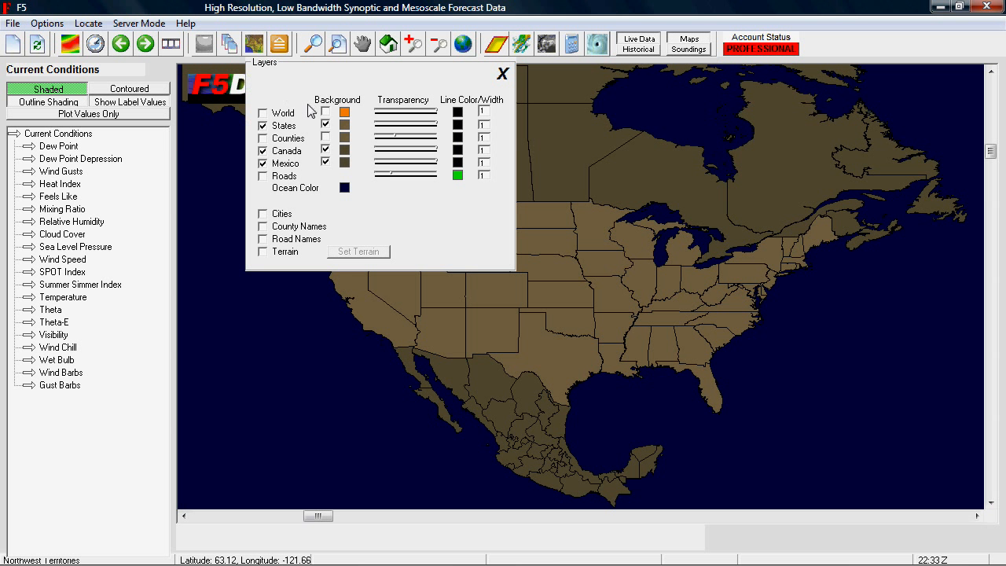
{"action": "left_click", "coordinate": [263, 126]}
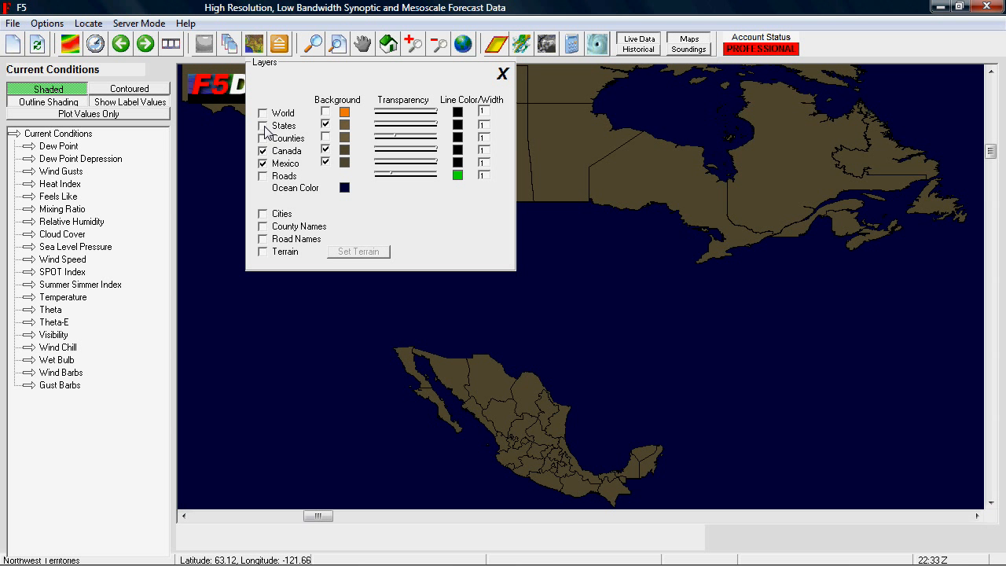
{"action": "left_click", "coordinate": [264, 127]}
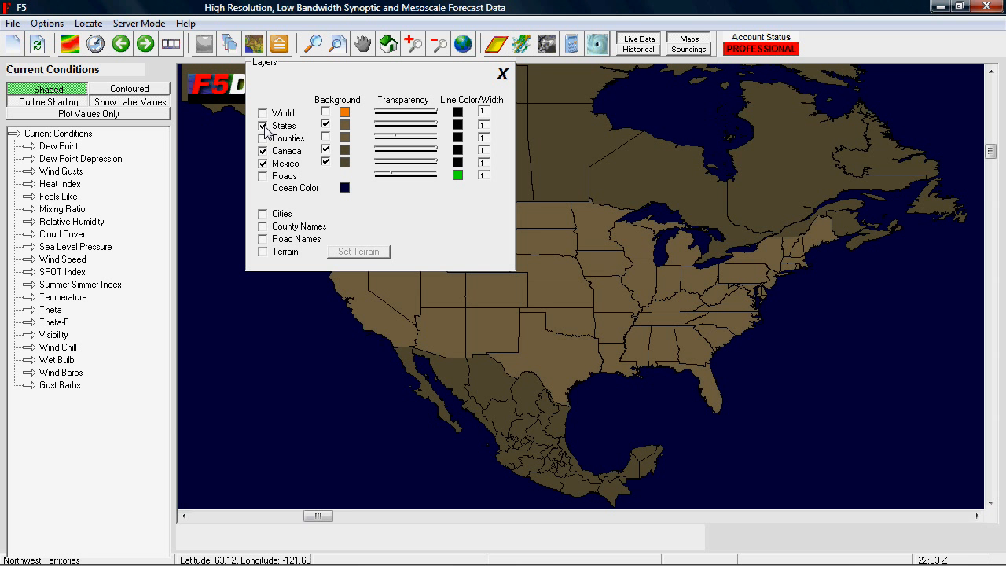
Switch the States background off and on again, and lower its transparency slider and restore it to the maximum end.
{"action": "left_click", "coordinate": [325, 125]}
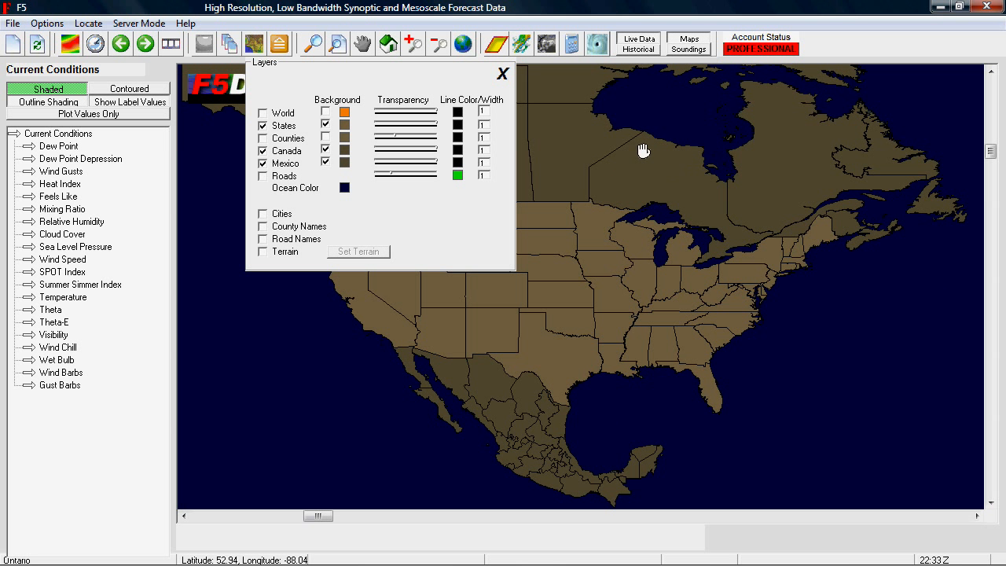
{"action": "left_click", "coordinate": [327, 125]}
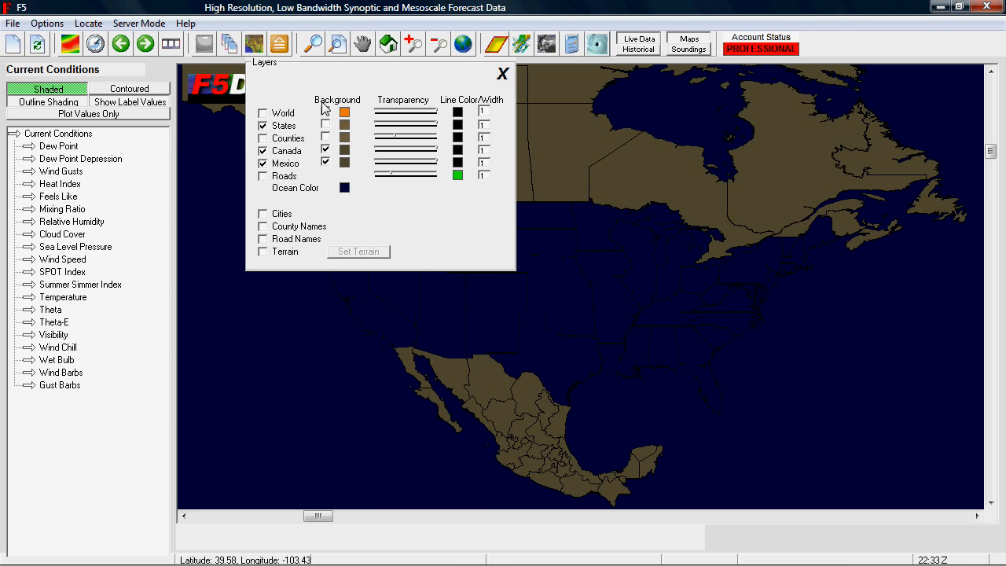
{"action": "left_click", "coordinate": [325, 125]}
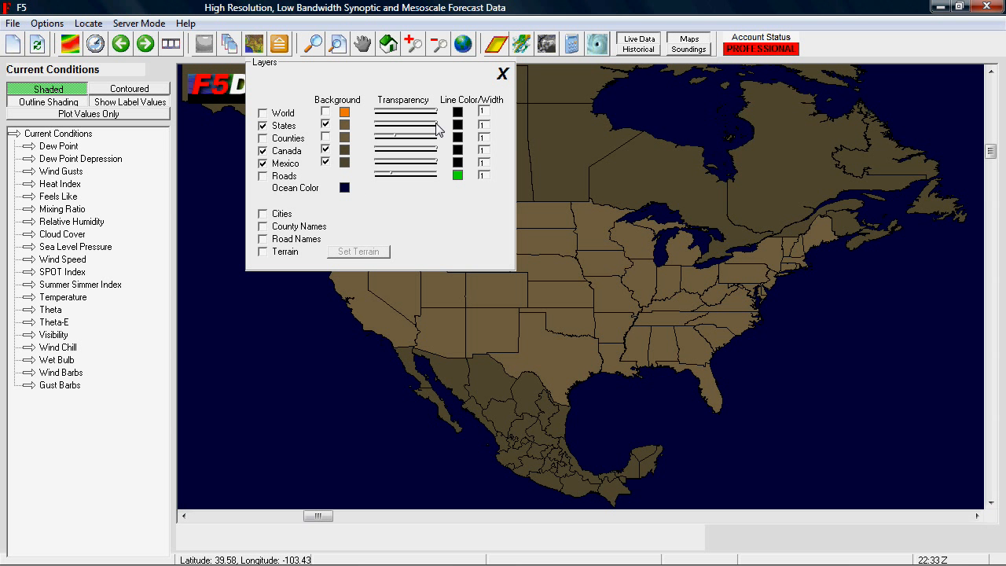
{"action": "left_click_drag", "start_coordinate": [437, 126], "coordinate": [403, 127]}
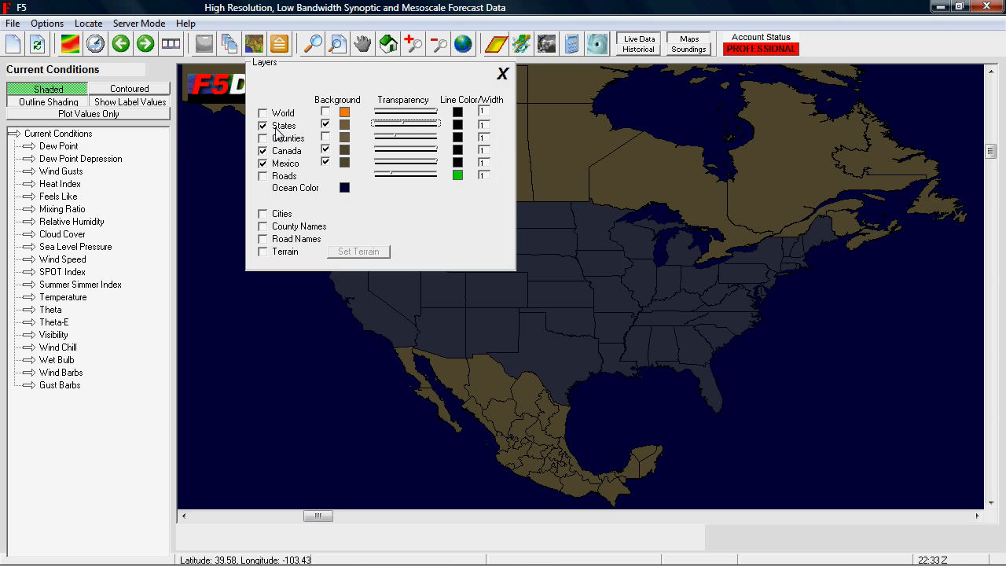
{"action": "left_click", "coordinate": [435, 128]}
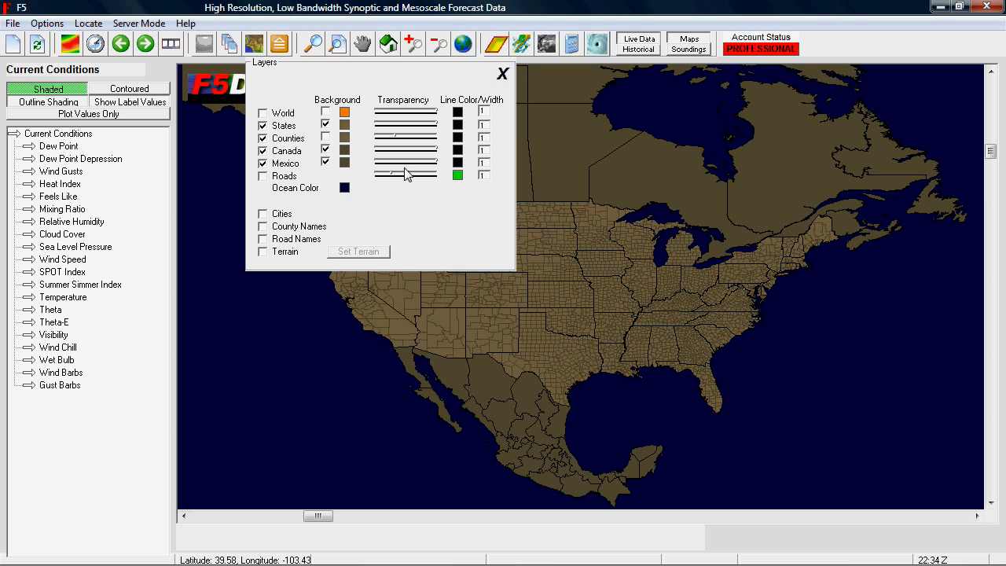
With the Counties layer shown, raise its transparency slider to the maximum end and bring it back to a faint setting.
{"action": "left_click", "coordinate": [395, 140]}
{"action": "left_click_drag", "start_coordinate": [396, 140], "coordinate": [450, 142]}
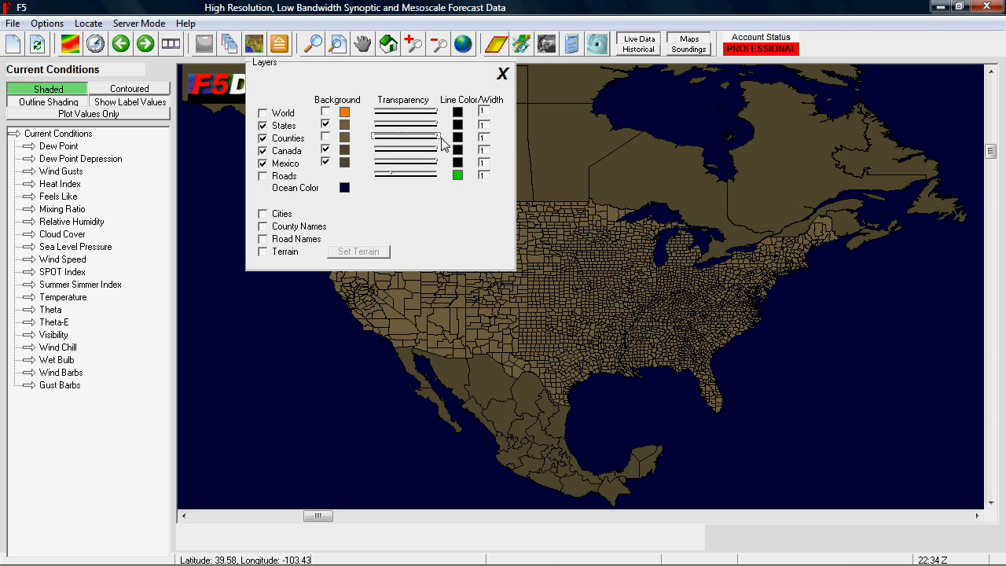
{"action": "left_click_drag", "start_coordinate": [438, 140], "coordinate": [396, 142]}
{"action": "left_click_drag", "start_coordinate": [399, 142], "coordinate": [398, 143]}
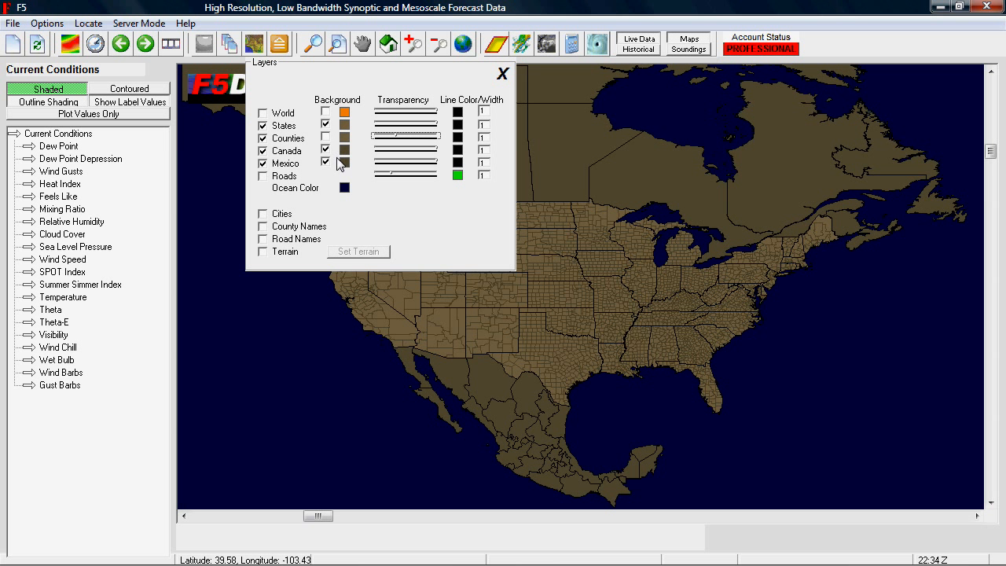
Hide the Mexico layer, show it again, and close the layer settings.
{"action": "left_click", "coordinate": [264, 164]}
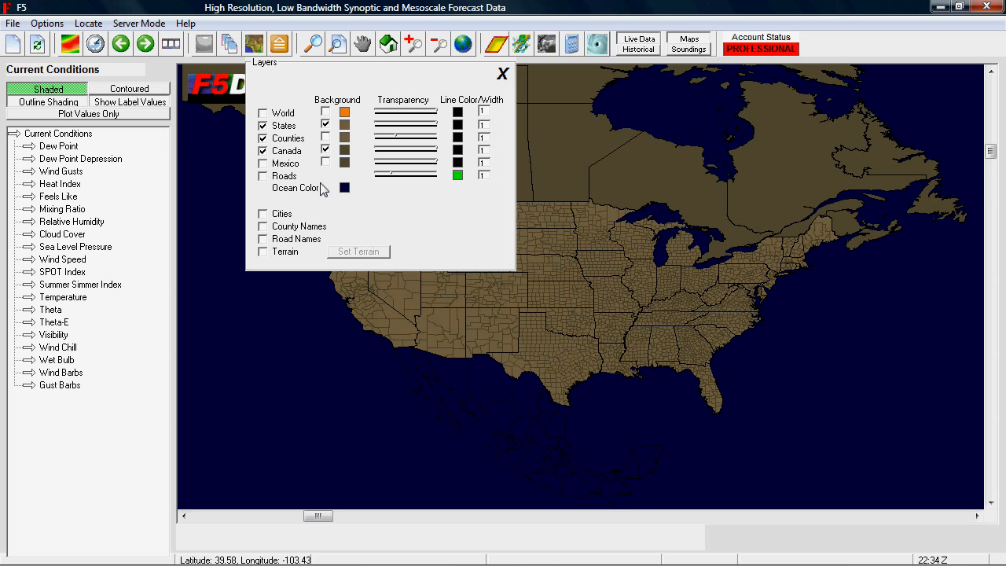
{"action": "left_click", "coordinate": [264, 163]}
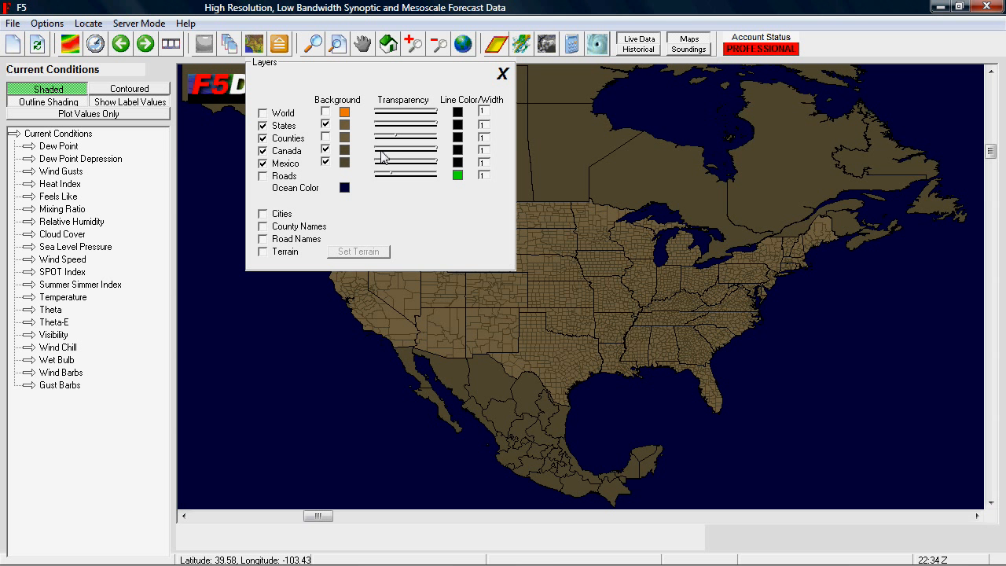
{"action": "left_click", "coordinate": [503, 75]}
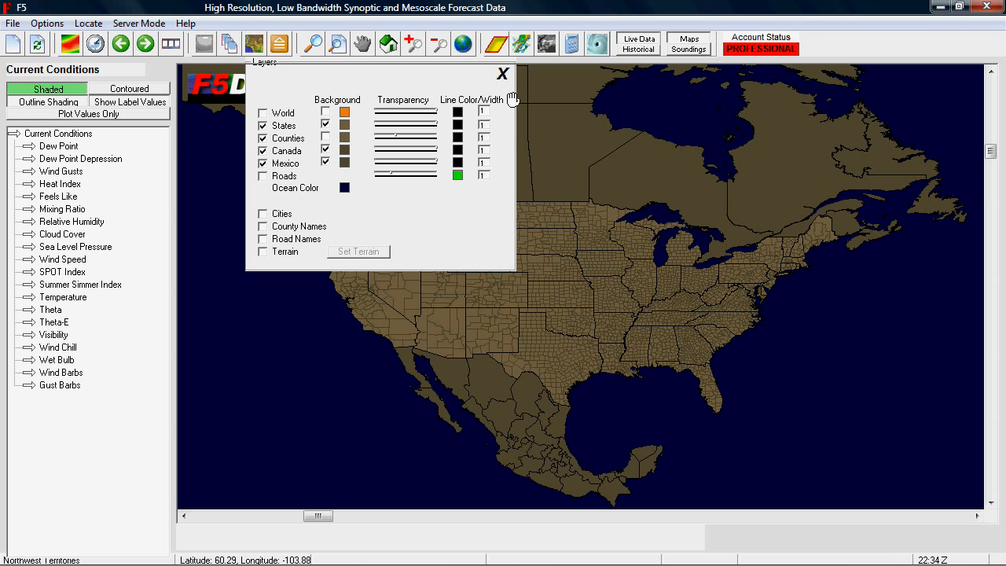
Try a States line width of 2 on the central Plains around Nebraska and Kansas, and set it back to 1.
{"action": "left_click", "coordinate": [319, 56]}
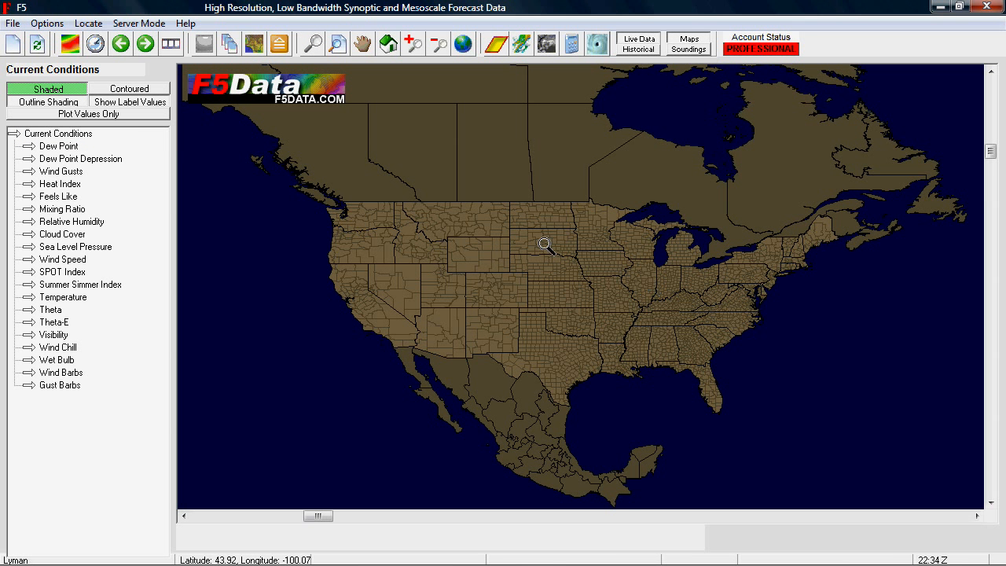
{"action": "left_click_drag", "start_coordinate": [488, 232], "coordinate": [625, 313]}
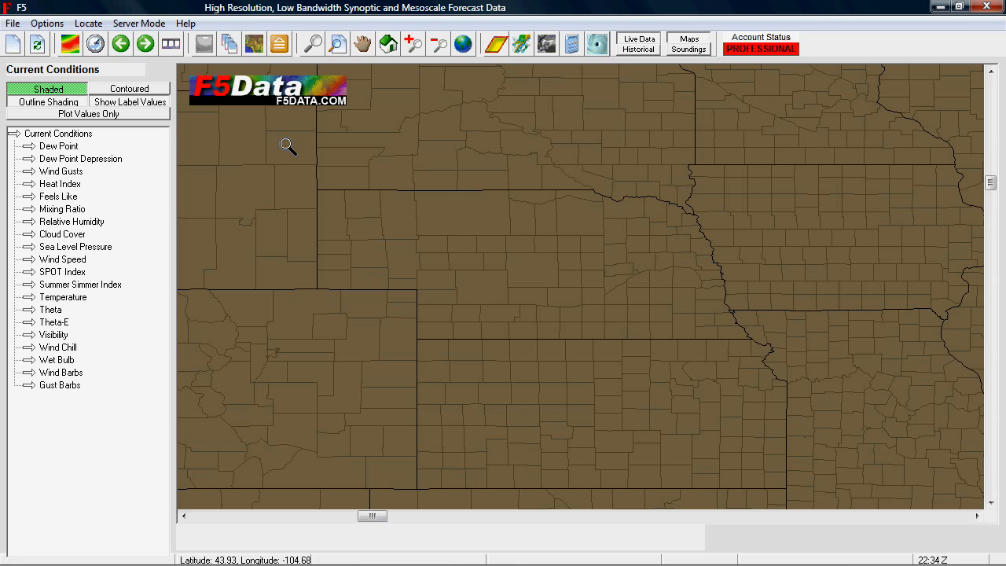
{"action": "left_click", "coordinate": [254, 44]}
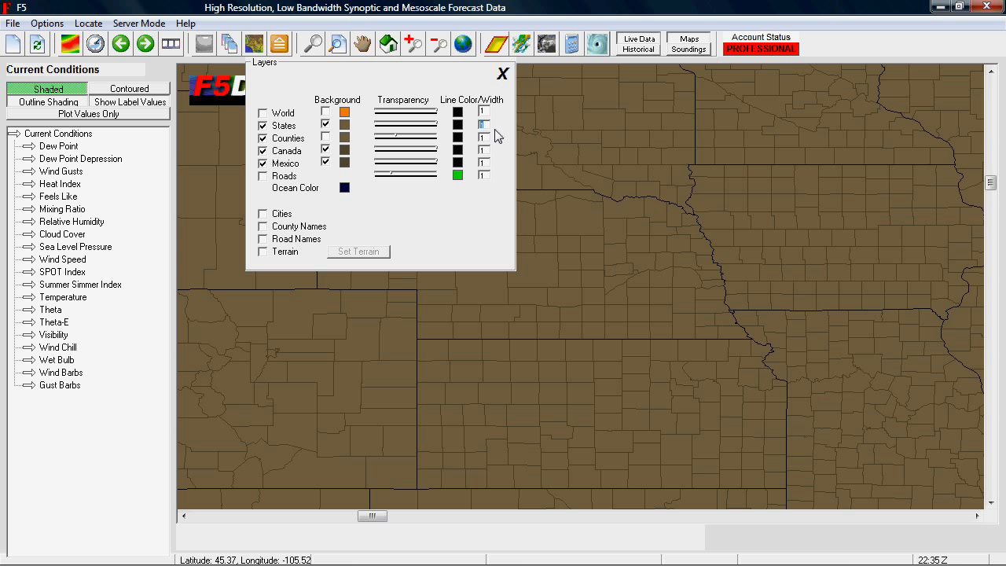
{"action": "type", "text": "2"}
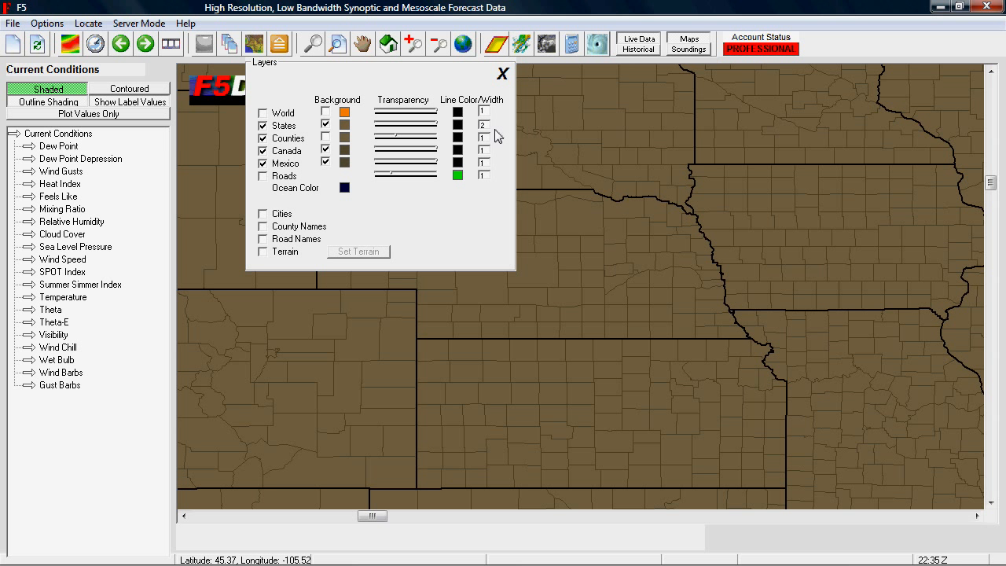
{"action": "left_click_drag", "start_coordinate": [487, 125], "coordinate": [426, 121]}
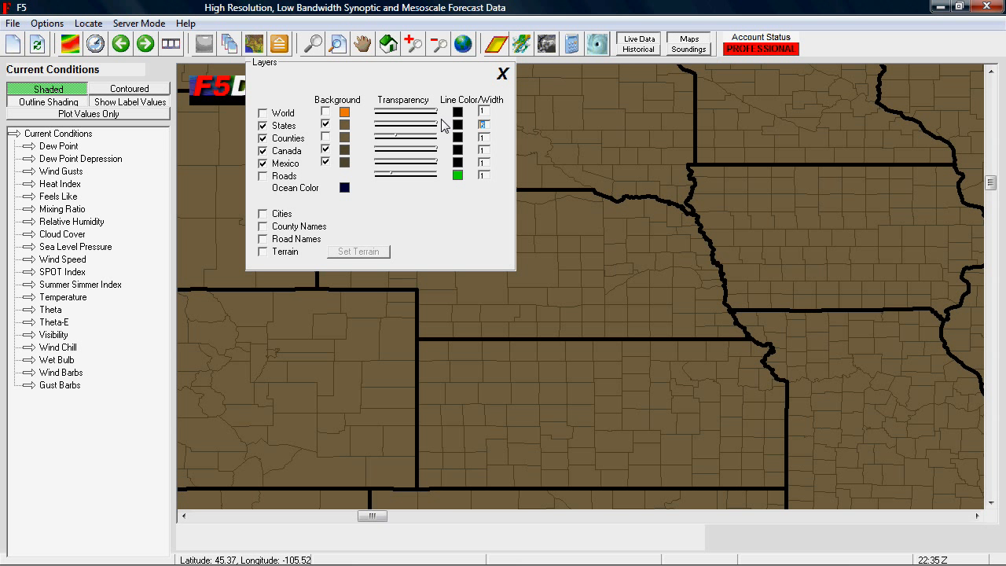
{"action": "type", "text": "1"}
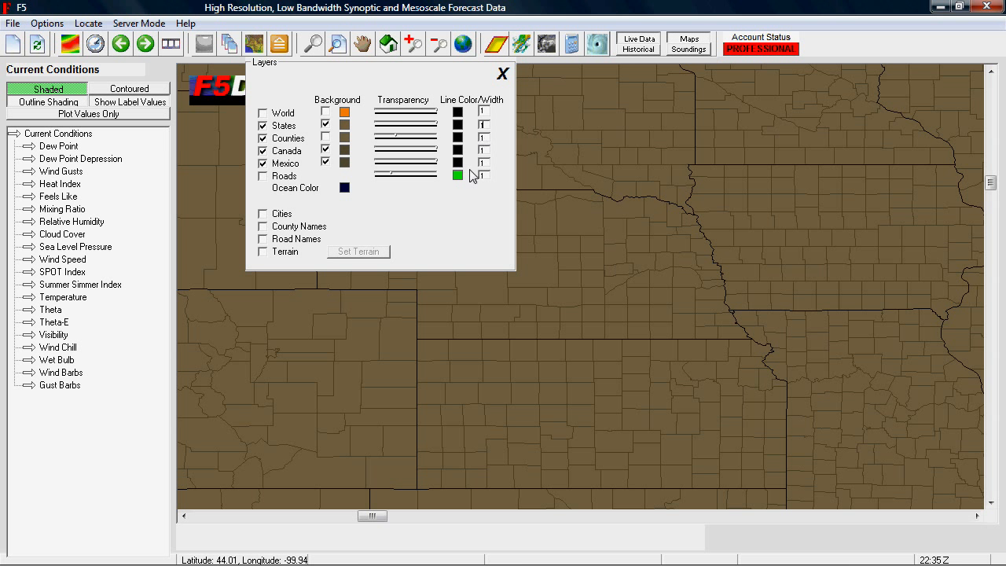
Show the Roads layer, try its transparency slider at 100, and return it to a faint setting.
{"action": "left_click", "coordinate": [262, 176]}
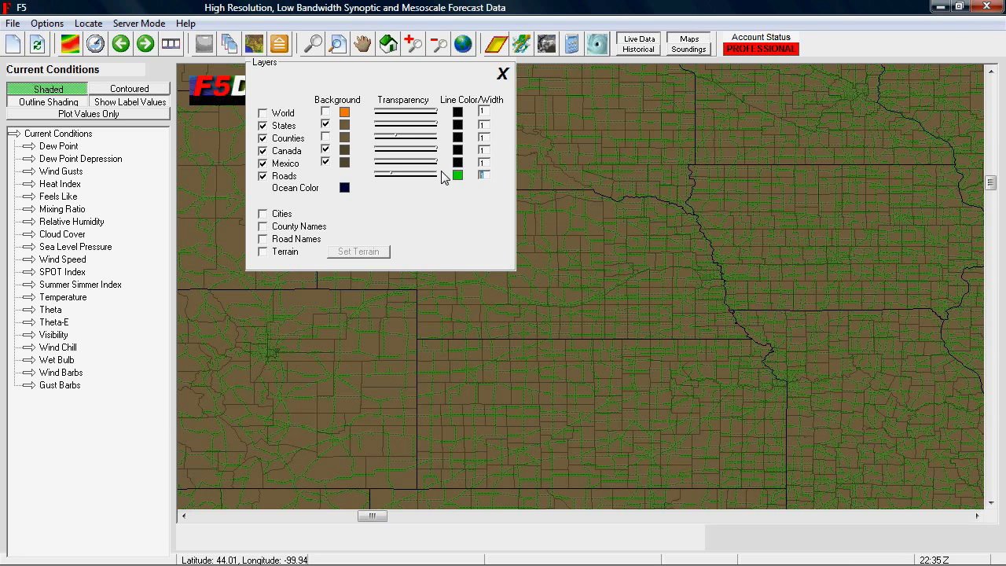
{"action": "mouse_move", "coordinate": [395, 177]}
{"action": "left_mouse_down"}
{"action": "mouse_move", "coordinate": [379, 179]}
{"action": "mouse_move", "coordinate": [437, 180]}
{"action": "left_mouse_up"}
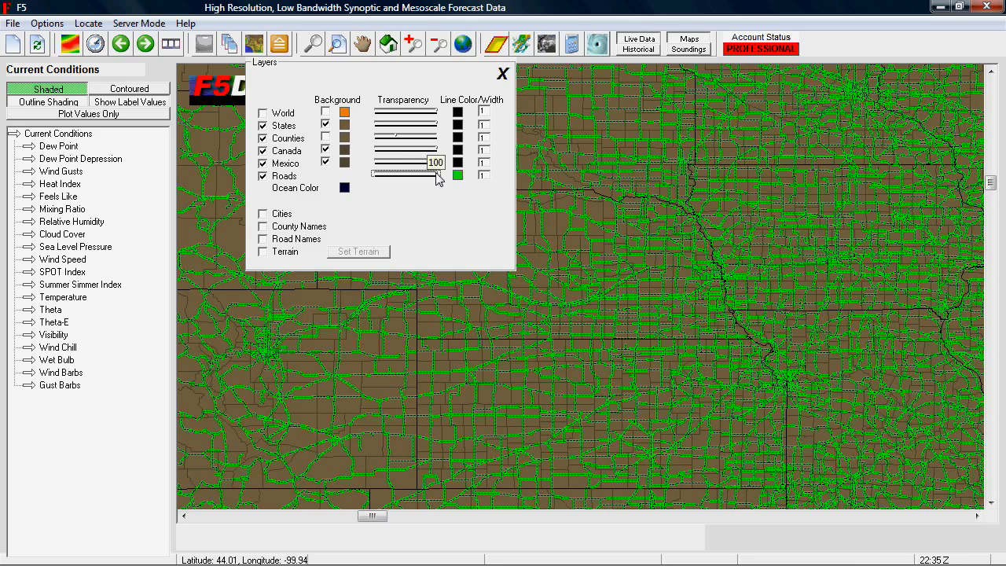
{"action": "left_click_drag", "start_coordinate": [438, 179], "coordinate": [384, 183]}
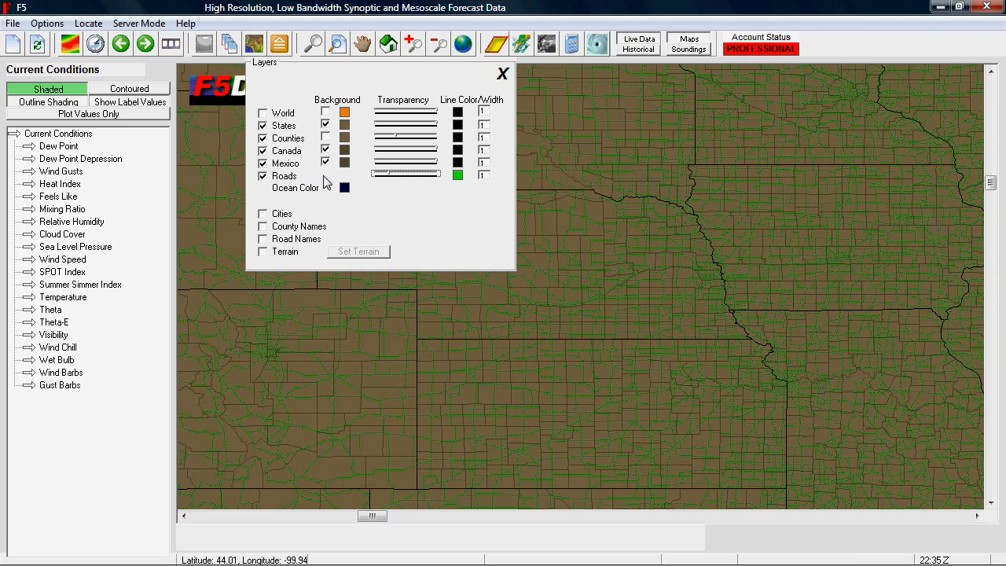
{"action": "left_click", "coordinate": [395, 174]}
Show the road names and zoom in on western and central Nebraska with the layer settings closed.
{"action": "left_click", "coordinate": [263, 239]}
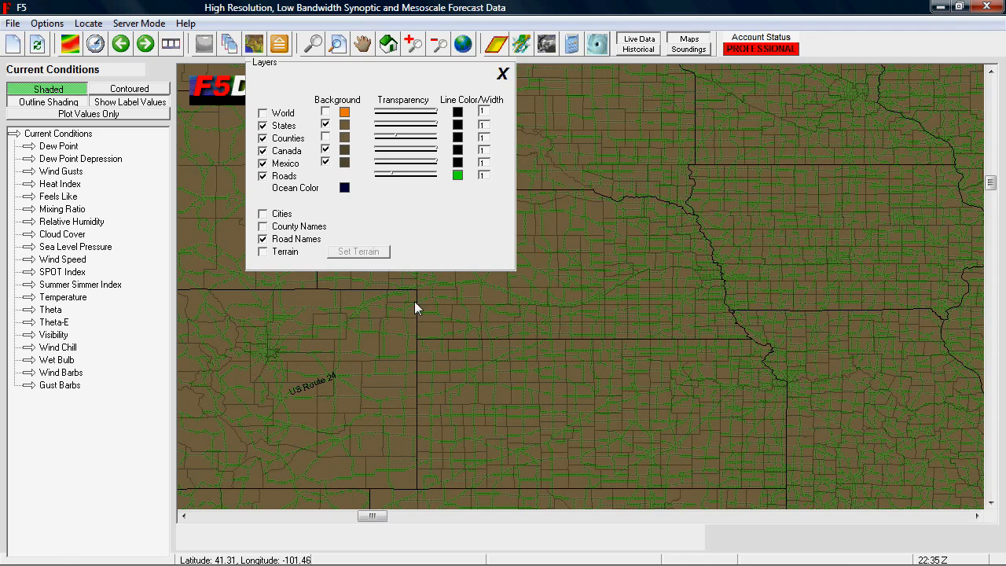
{"action": "left_click", "coordinate": [504, 75]}
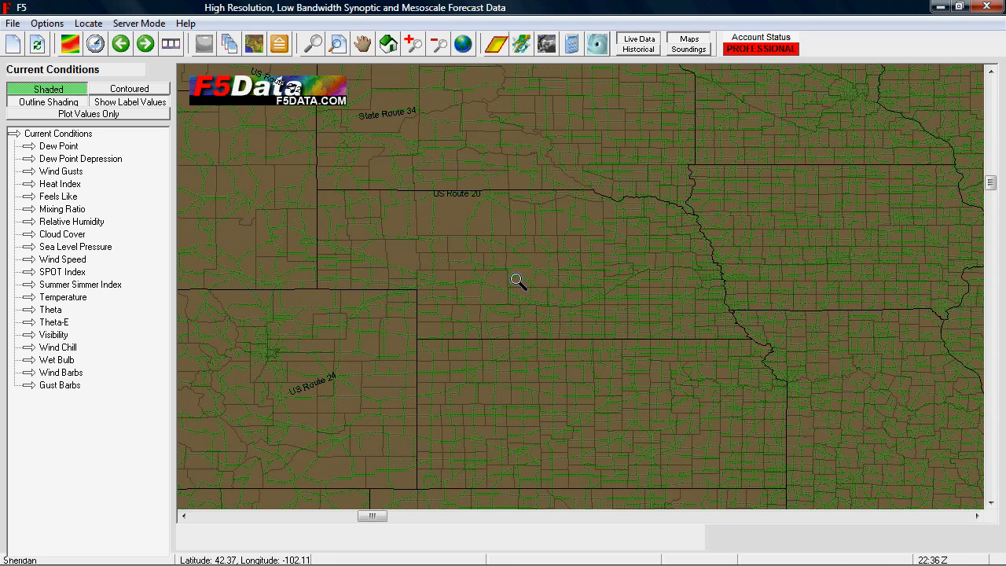
{"action": "left_click_drag", "start_coordinate": [414, 218], "coordinate": [574, 350]}
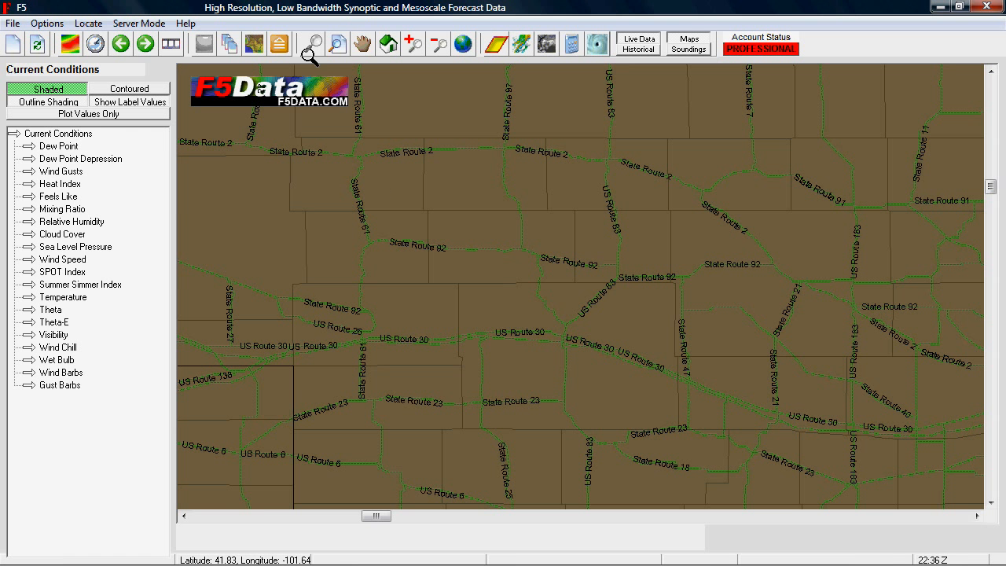
Replace the roads and road names with county names, and view them across Nebraska and its neighboring states.
{"action": "left_click", "coordinate": [255, 45]}
{"action": "left_click", "coordinate": [262, 239]}
{"action": "left_click", "coordinate": [263, 176]}
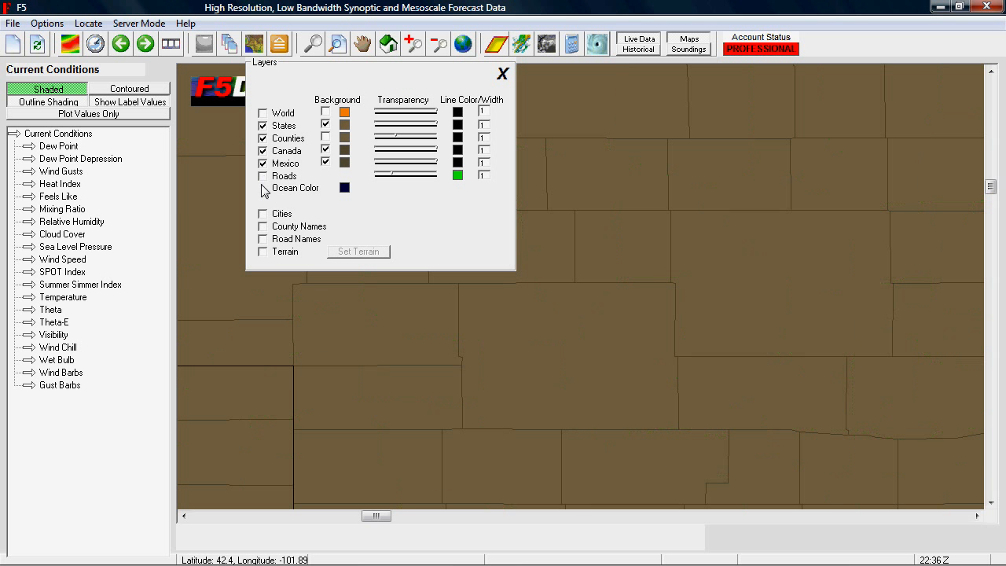
{"action": "left_click", "coordinate": [263, 228]}
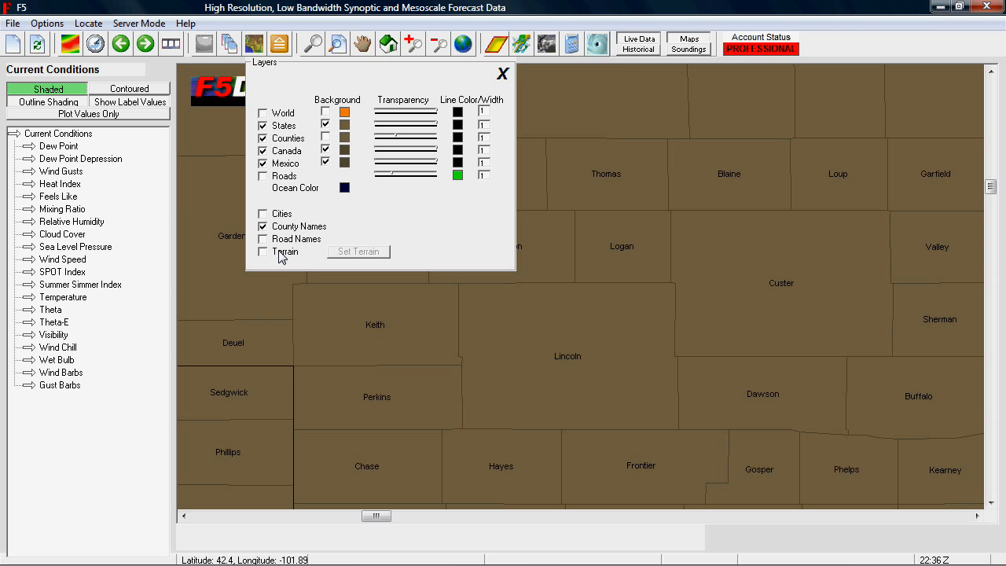
{"action": "left_click", "coordinate": [504, 73]}
{"action": "left_click", "coordinate": [438, 43]}
{"action": "left_click", "coordinate": [438, 44]}
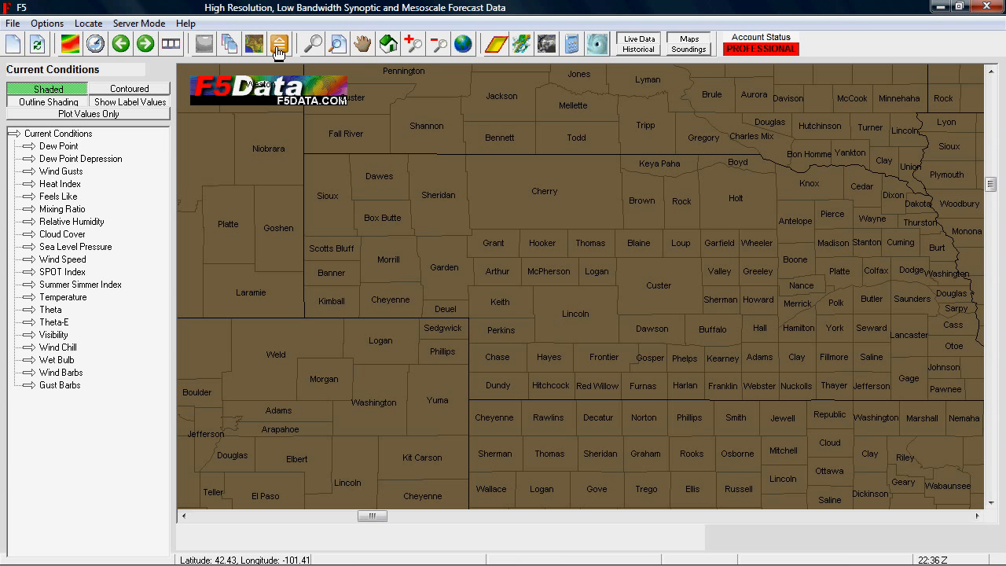
Replace the county names with cities, and zoom in on central Nebraska with the layer settings closed.
{"action": "left_click", "coordinate": [259, 48]}
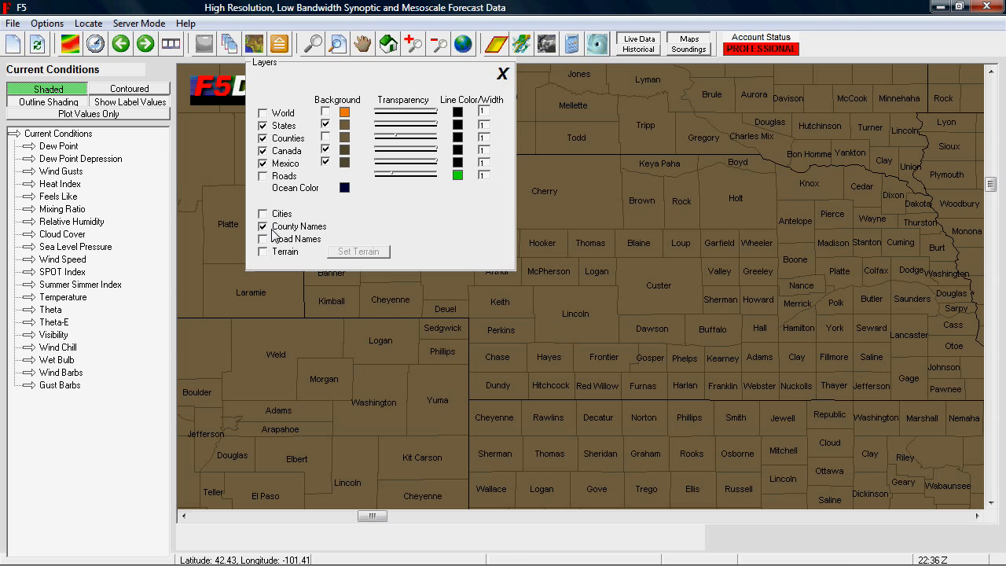
{"action": "left_click", "coordinate": [263, 138]}
{"action": "left_click", "coordinate": [265, 227]}
{"action": "left_click", "coordinate": [264, 214]}
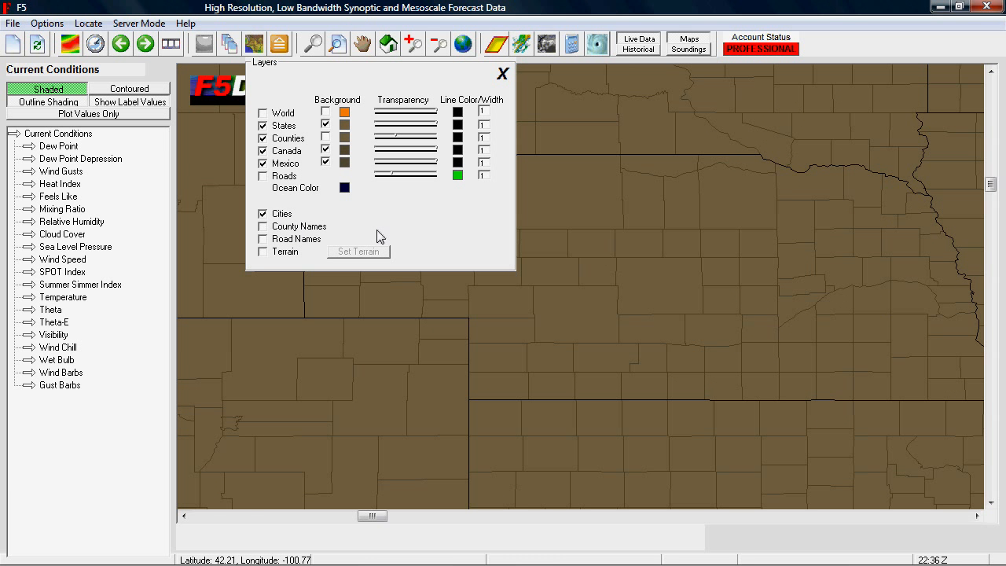
{"action": "left_click", "coordinate": [503, 74]}
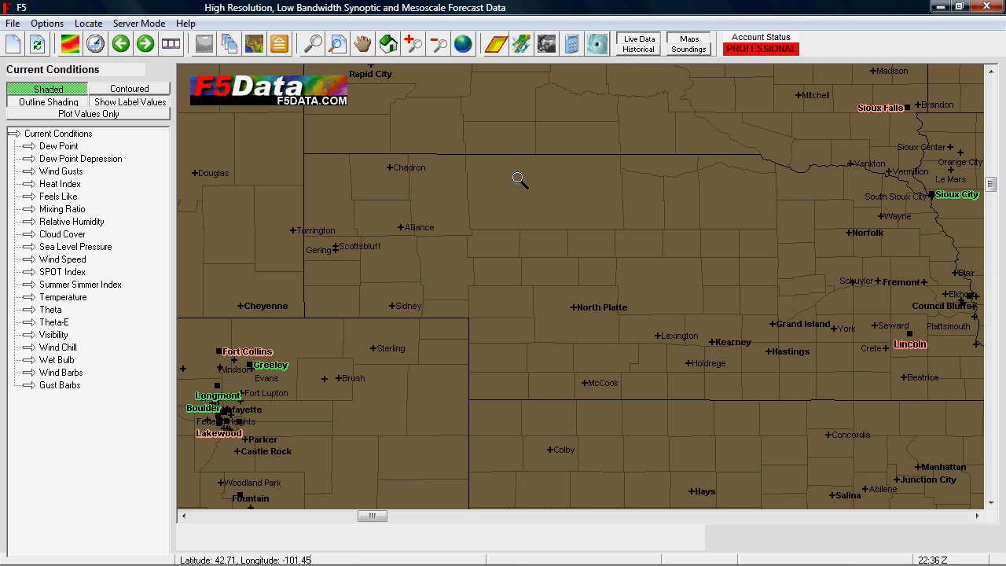
{"action": "left_click_drag", "start_coordinate": [524, 201], "coordinate": [731, 324]}
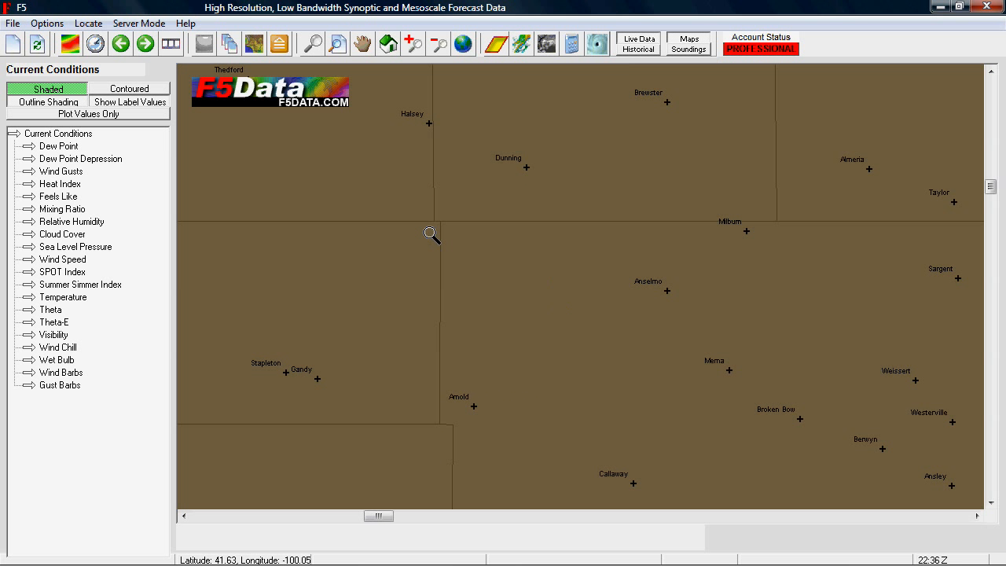
Show the Roads layer together with the cities in a wider view of central Nebraska.
{"action": "left_click", "coordinate": [253, 49]}
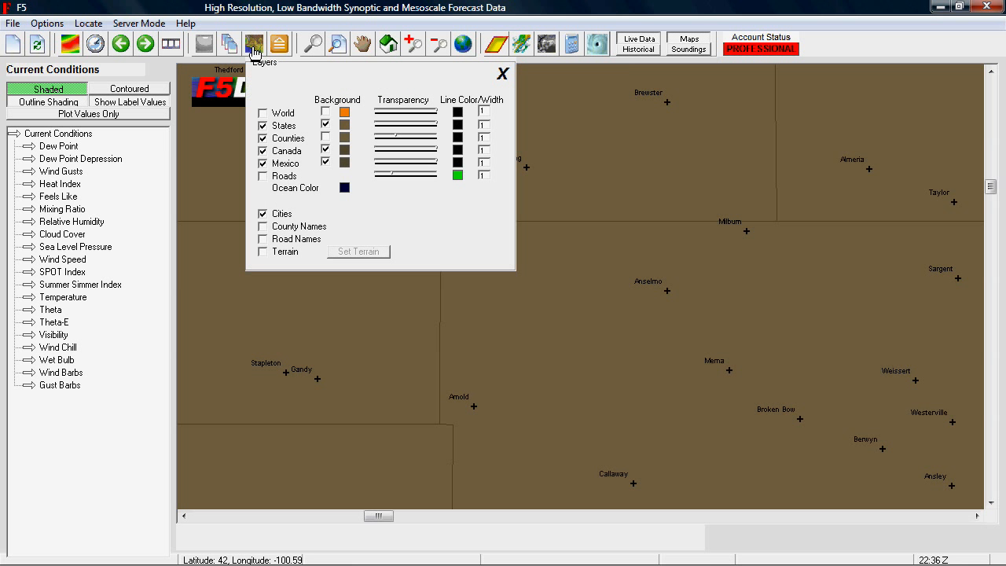
{"action": "left_click", "coordinate": [263, 176]}
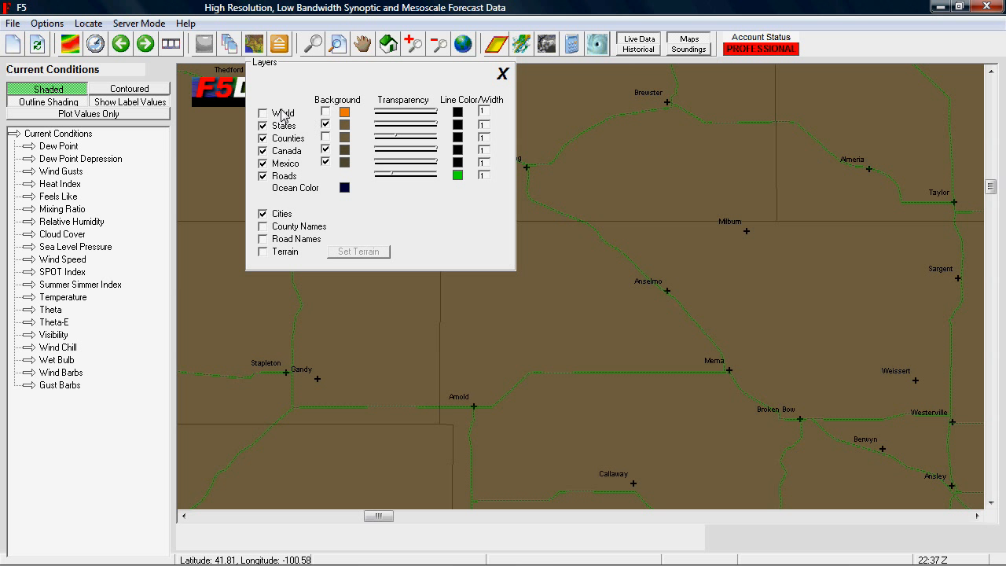
{"action": "left_click", "coordinate": [442, 48]}
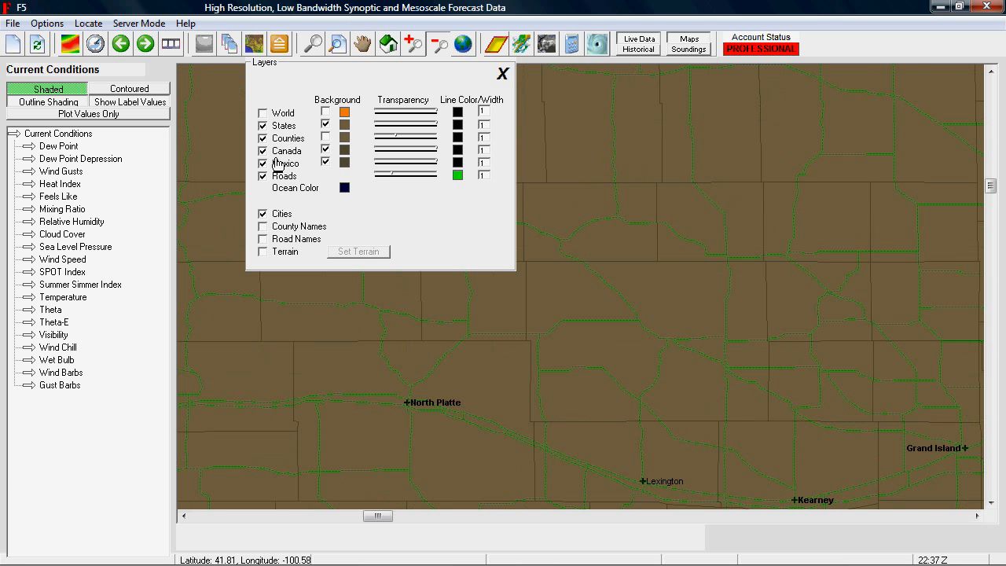
Hide the Roads and Cities layers and widen the view to the central Plains.
{"action": "left_click", "coordinate": [264, 177]}
{"action": "left_click", "coordinate": [264, 214]}
{"action": "left_click", "coordinate": [438, 45]}
{"action": "left_click", "coordinate": [439, 44]}
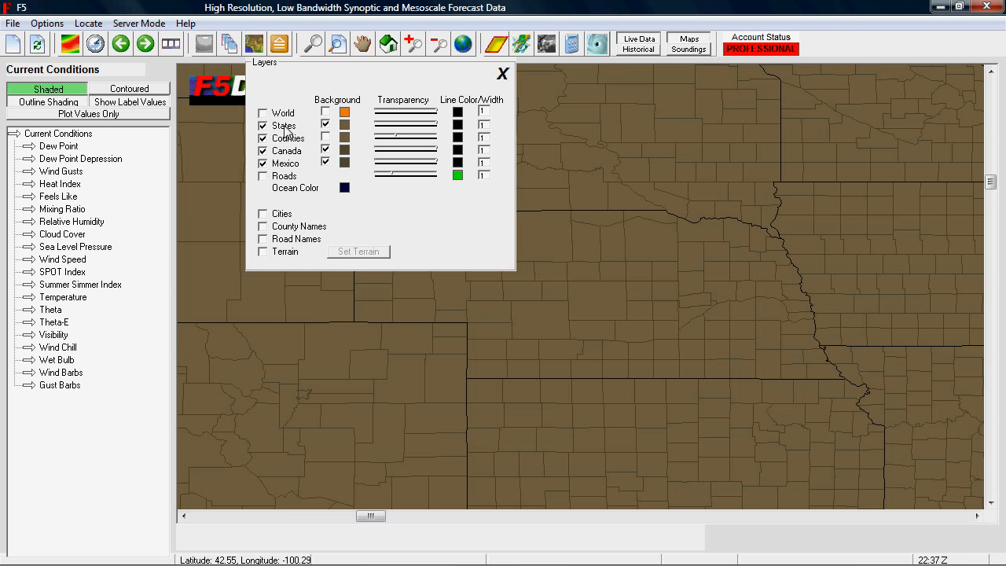
Try orange as the States background color, and change it to dark brown.
{"action": "left_click", "coordinate": [345, 123]}
{"action": "left_click", "coordinate": [99, 239]}
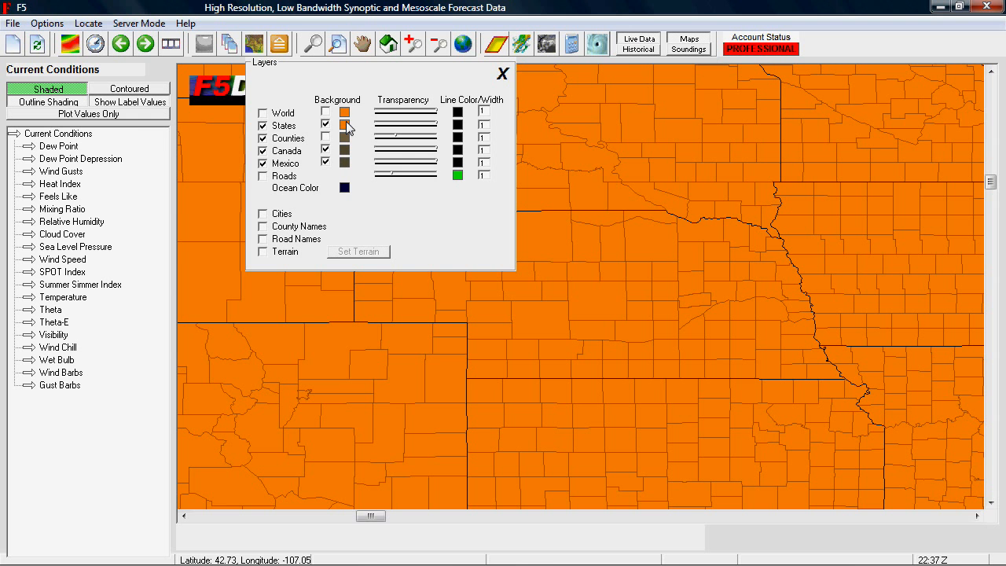
{"action": "left_click", "coordinate": [346, 124]}
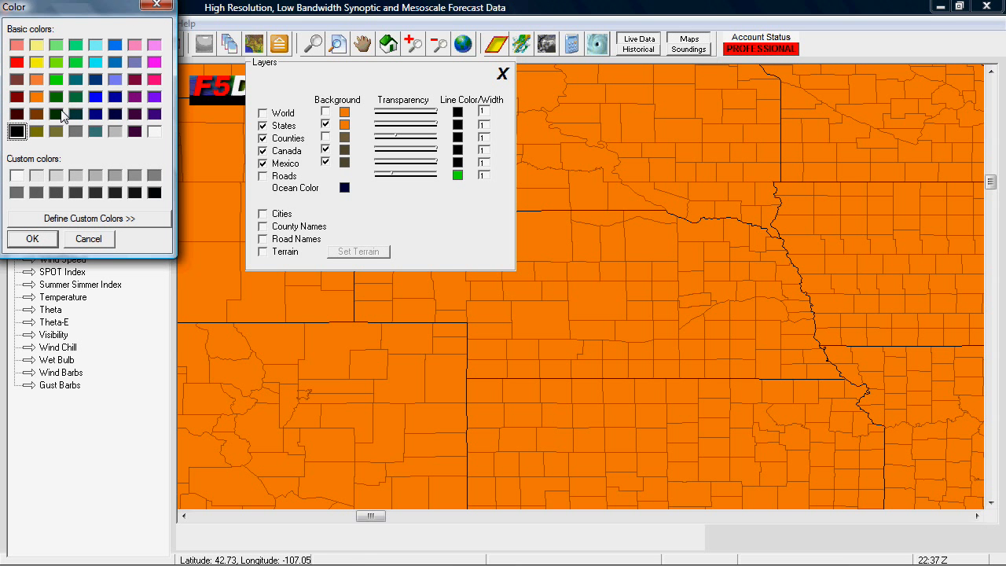
{"action": "left_click", "coordinate": [32, 238]}
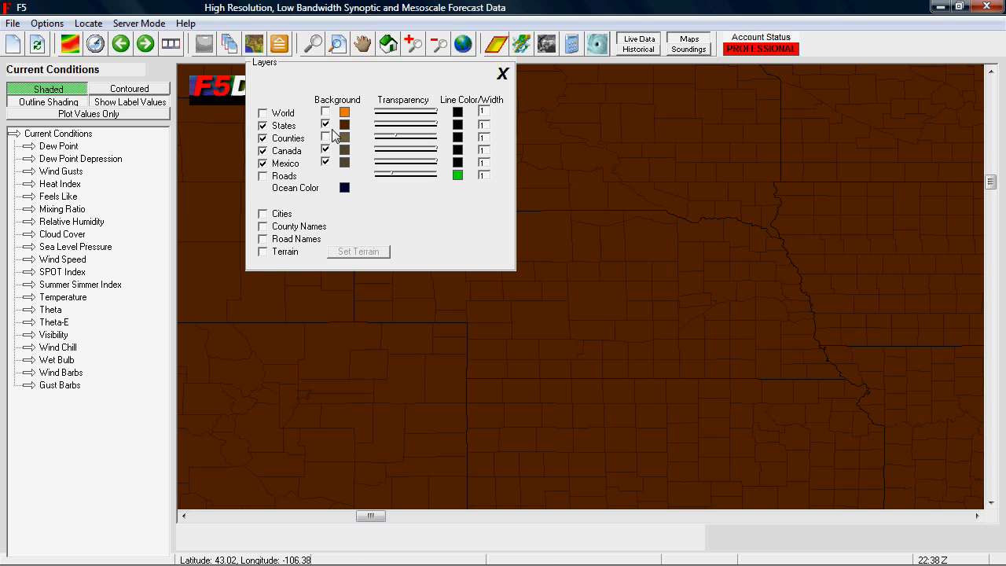
Set the States line color to yellow and its line width to 2.
{"action": "left_click", "coordinate": [458, 125]}
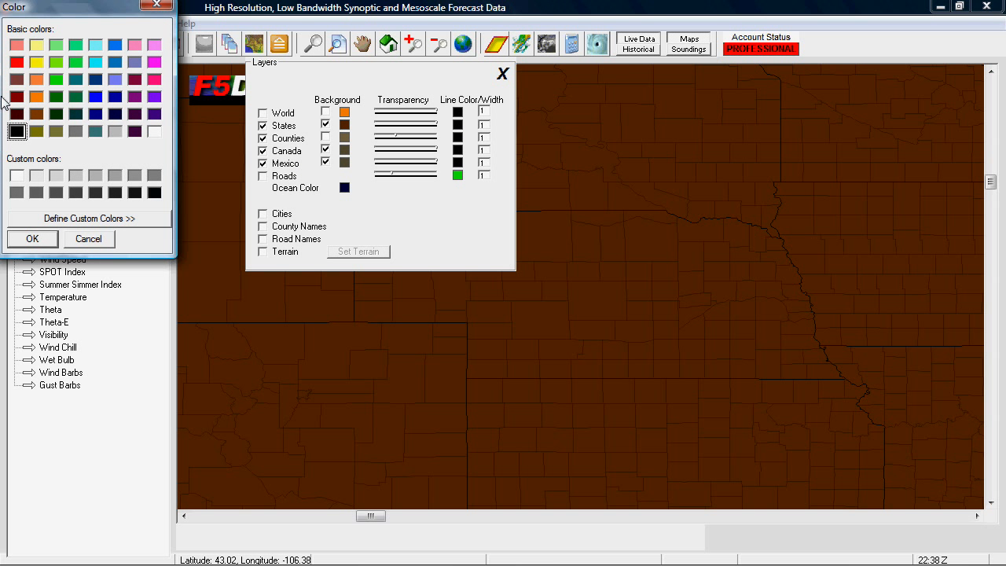
{"action": "left_click", "coordinate": [36, 63]}
{"action": "left_click", "coordinate": [32, 239]}
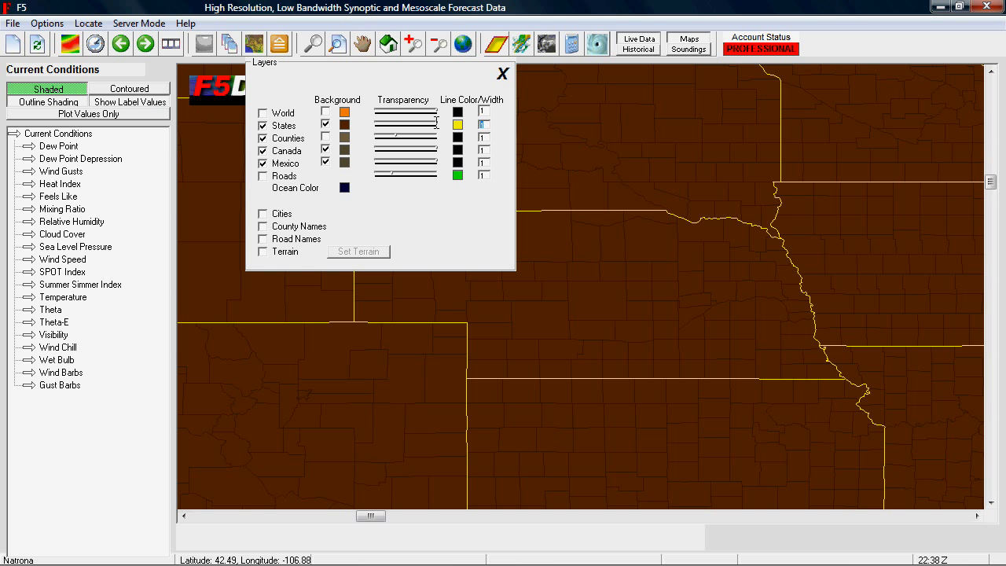
{"action": "type", "text": "2"}
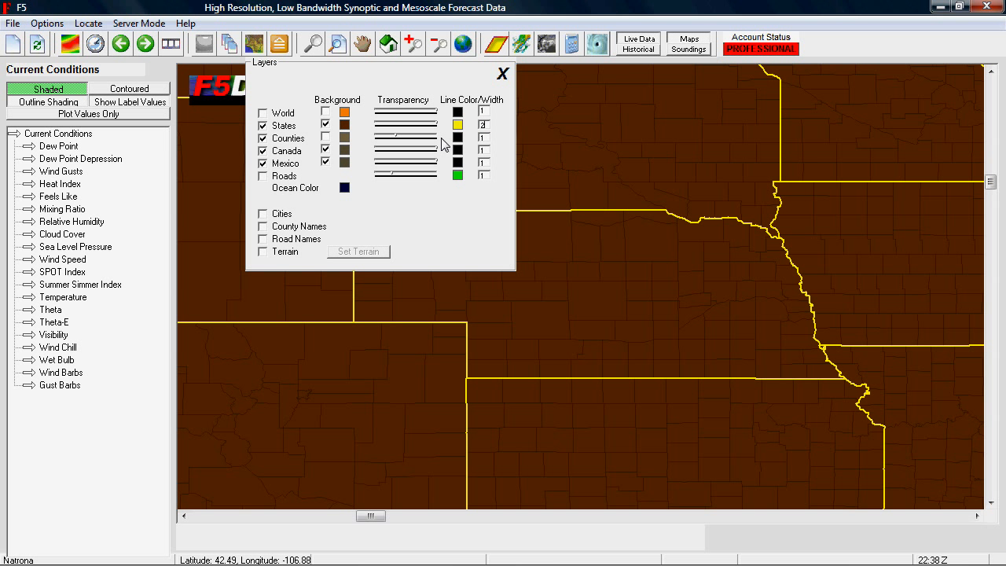
Switch the States background off and on again, and view the whole United States with the layer settings closed.
{"action": "left_click", "coordinate": [326, 126]}
{"action": "left_click", "coordinate": [327, 126]}
{"action": "left_click", "coordinate": [502, 74]}
{"action": "left_click", "coordinate": [438, 43]}
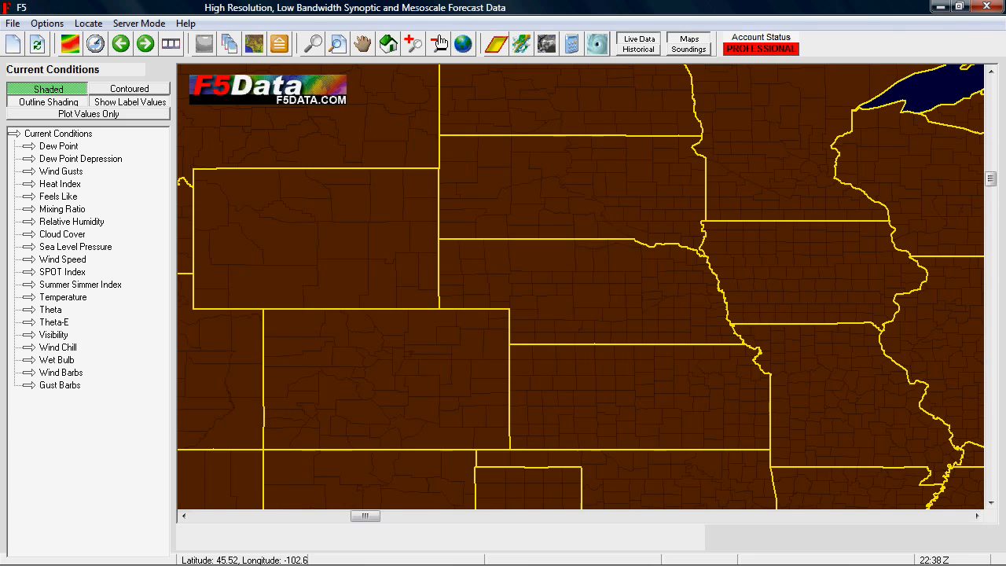
{"action": "left_click", "coordinate": [438, 43]}
{"action": "left_click", "coordinate": [439, 44]}
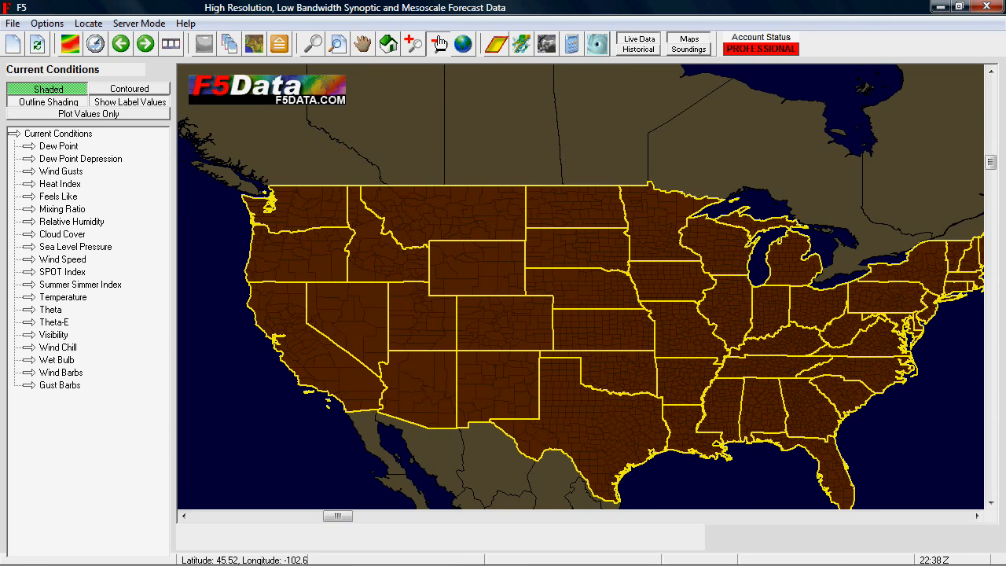
Set the ocean color to bright cyan, and show the terrain in place of the States background.
{"action": "left_click", "coordinate": [254, 44]}
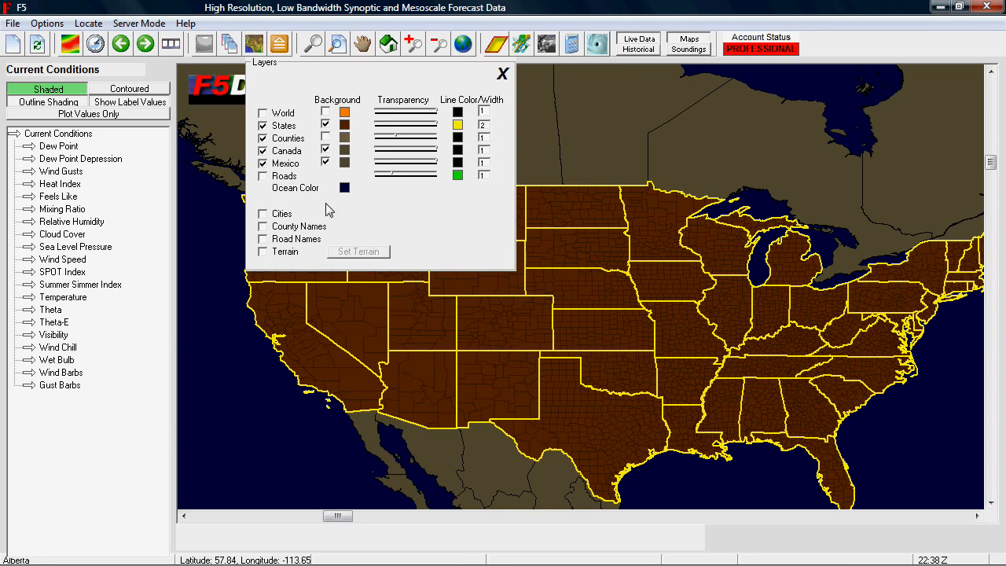
{"action": "left_click", "coordinate": [345, 187]}
{"action": "left_click", "coordinate": [95, 62]}
{"action": "left_click", "coordinate": [32, 239]}
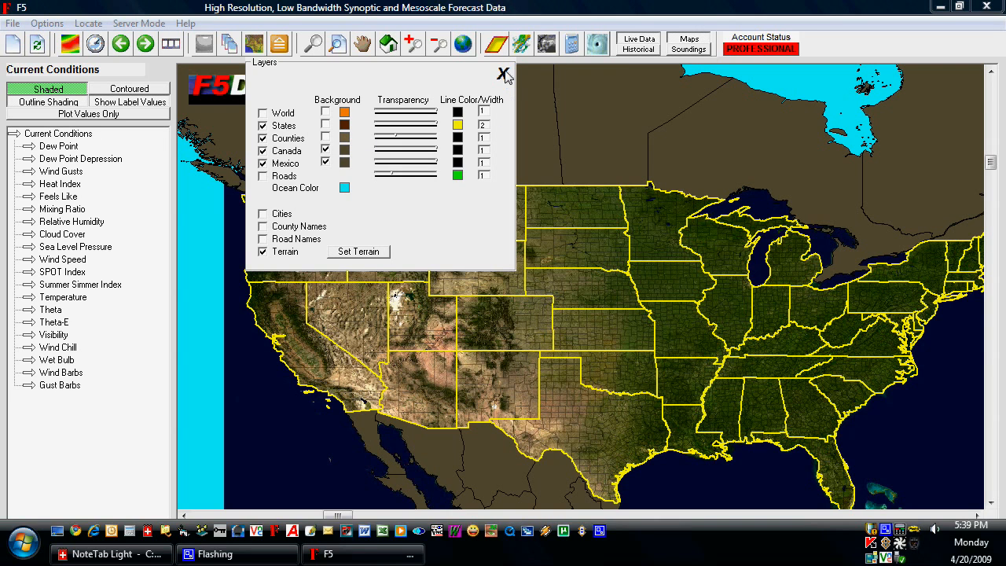
{"action": "left_click", "coordinate": [504, 75]}
Examine the terrain imagery up close over the Colorado Rockies and over California and the Southwest.
{"action": "left_click_drag", "start_coordinate": [369, 246], "coordinate": [627, 412]}
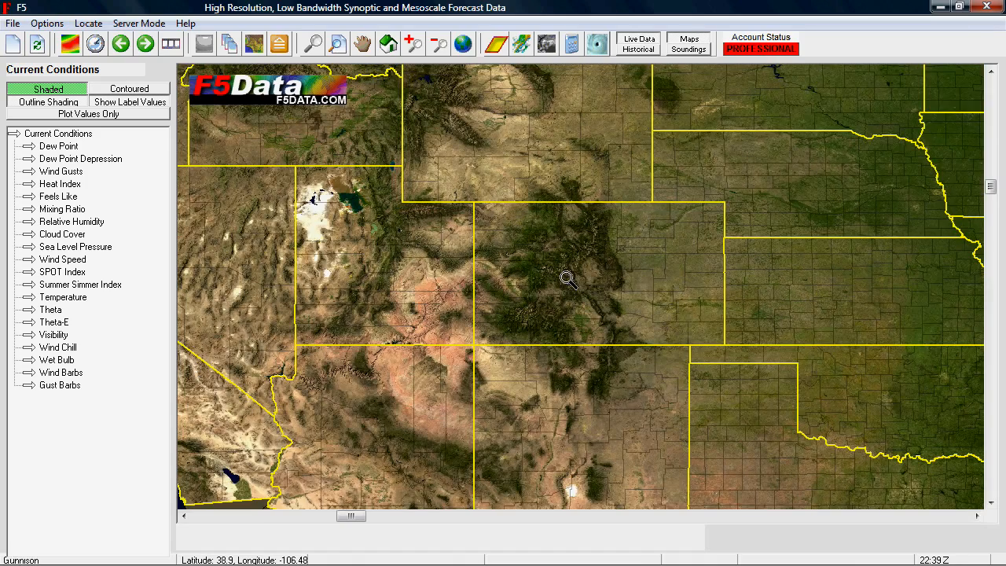
{"action": "left_click_drag", "start_coordinate": [421, 154], "coordinate": [857, 402]}
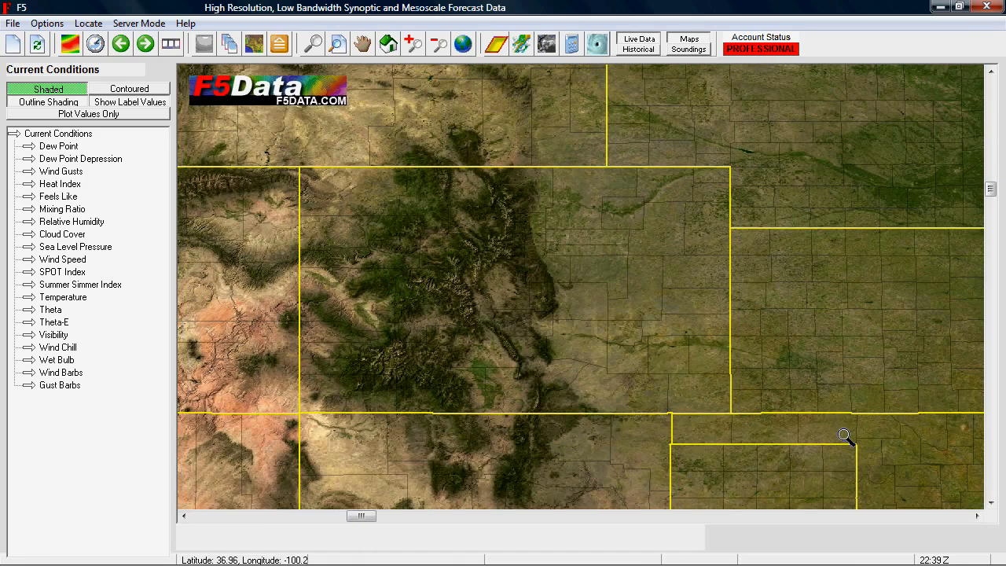
{"action": "left_click_drag", "start_coordinate": [325, 172], "coordinate": [662, 408]}
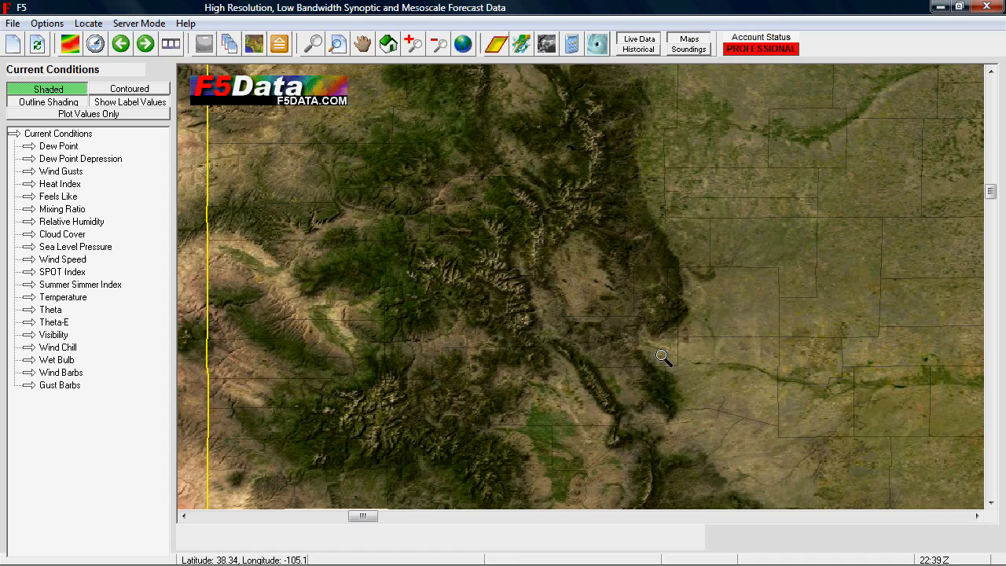
{"action": "left_click", "coordinate": [440, 46]}
{"action": "left_click", "coordinate": [440, 46]}
{"action": "left_click", "coordinate": [440, 46]}
{"action": "left_click", "coordinate": [440, 45]}
{"action": "left_click_drag", "start_coordinate": [310, 268], "coordinate": [554, 422]}
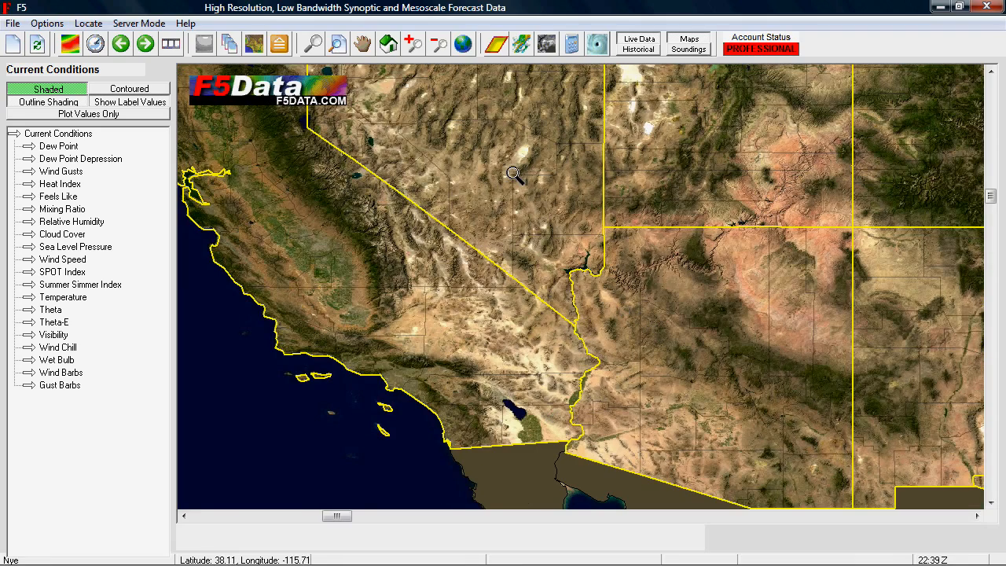